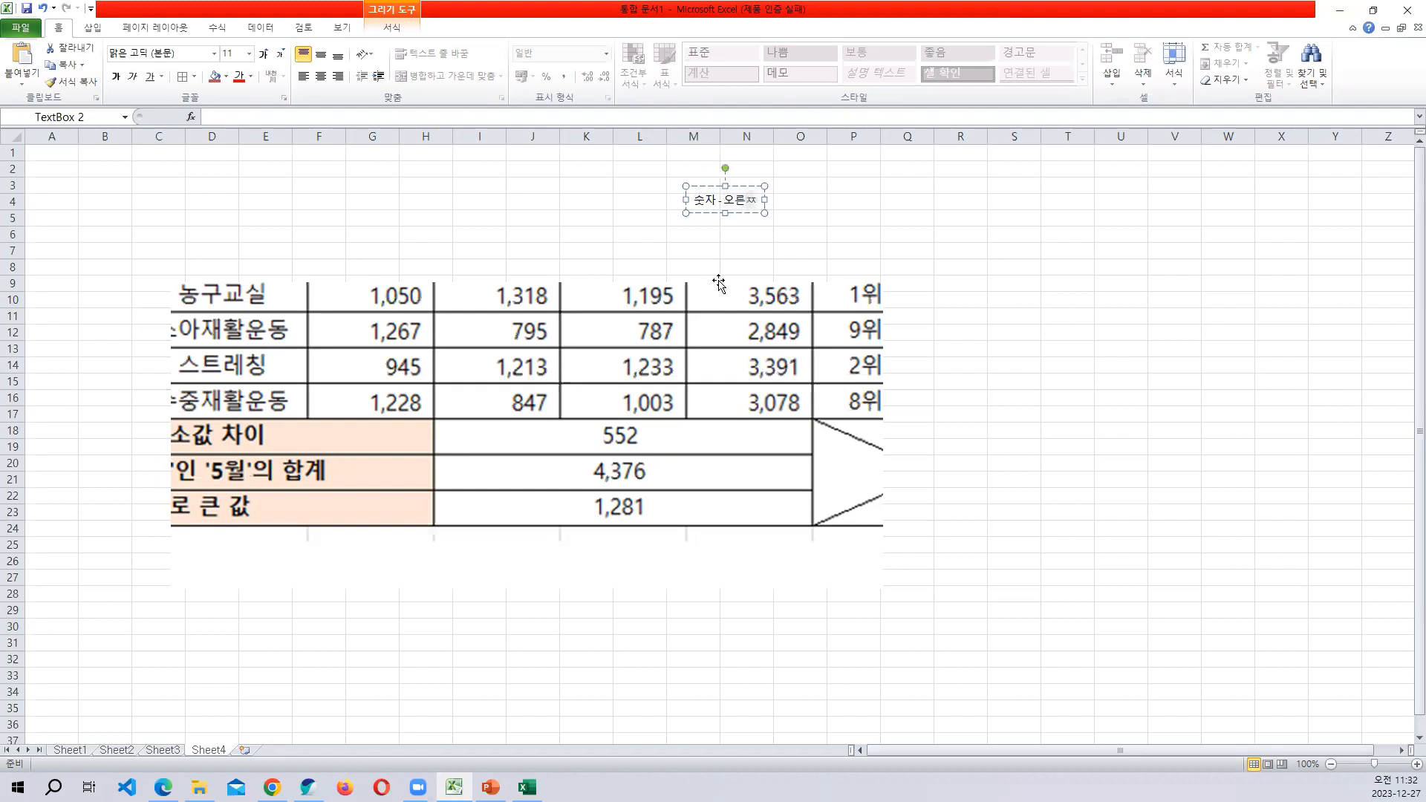
Complete the text box wording so it reads "숫자 - 오른쪽 정렬".
{"action": "key", "text": "BackSpace"}
{"action": "key", "text": "BackSpace"}
{"action": "key", "text": "BackSpace"}
{"action": "type", "text": "정렬"}
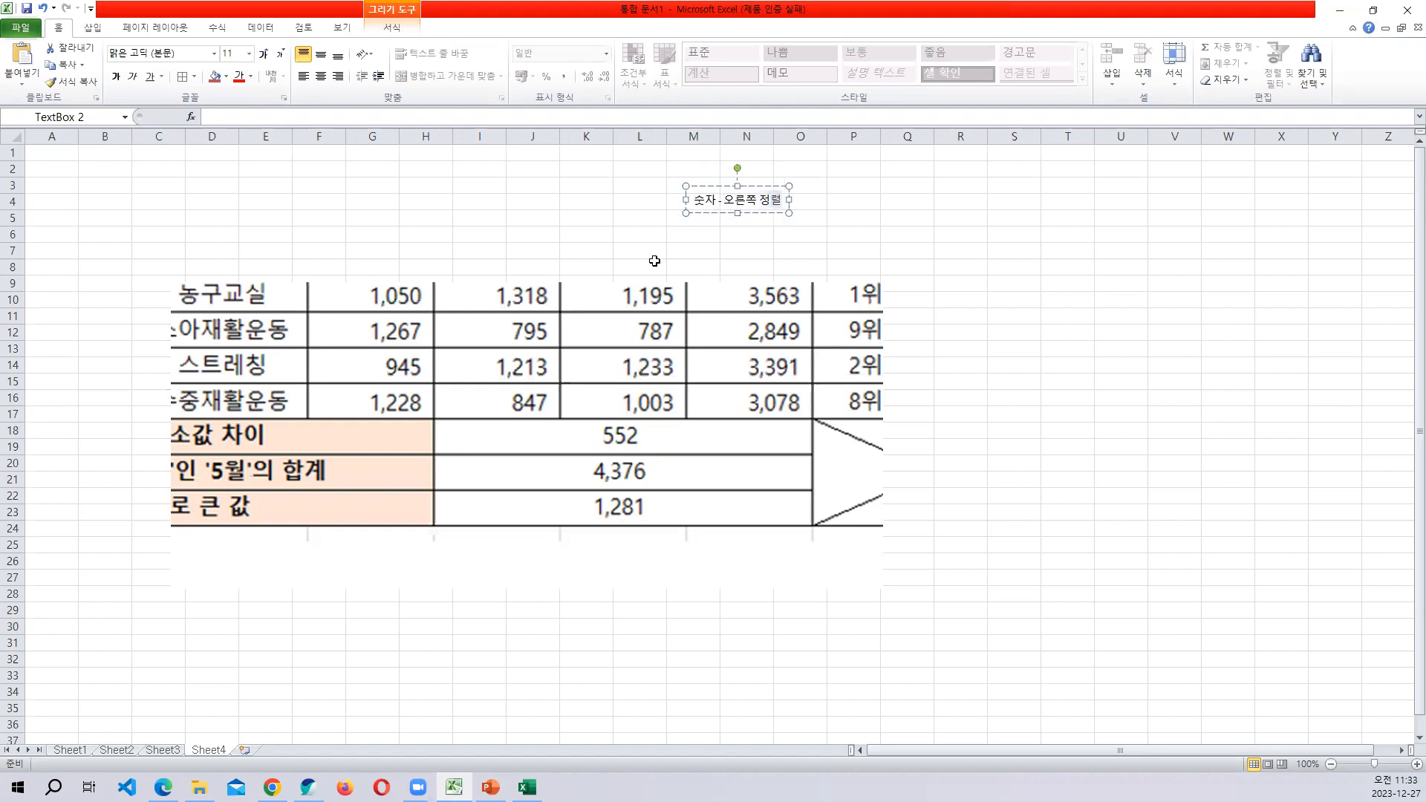
Set the font size of the whole "숫자 - 오른쪽 정렬" text box to 40.
{"action": "left_click", "coordinate": [717, 189]}
{"action": "left_click", "coordinate": [799, 217]}
{"action": "left_click", "coordinate": [715, 185]}
{"action": "left_click", "coordinate": [714, 186]}
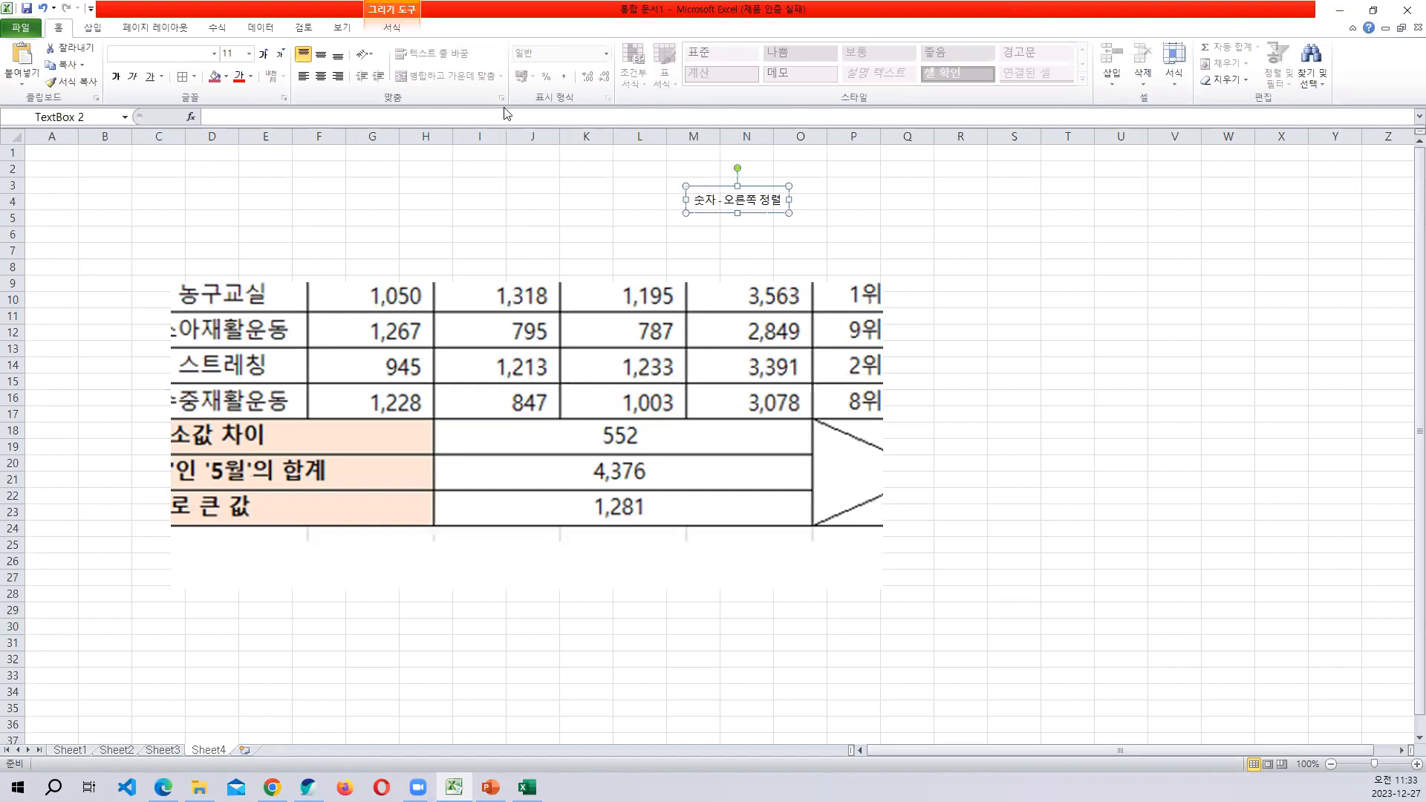
{"action": "left_click", "coordinate": [249, 54]}
{"action": "left_click", "coordinate": [236, 268]}
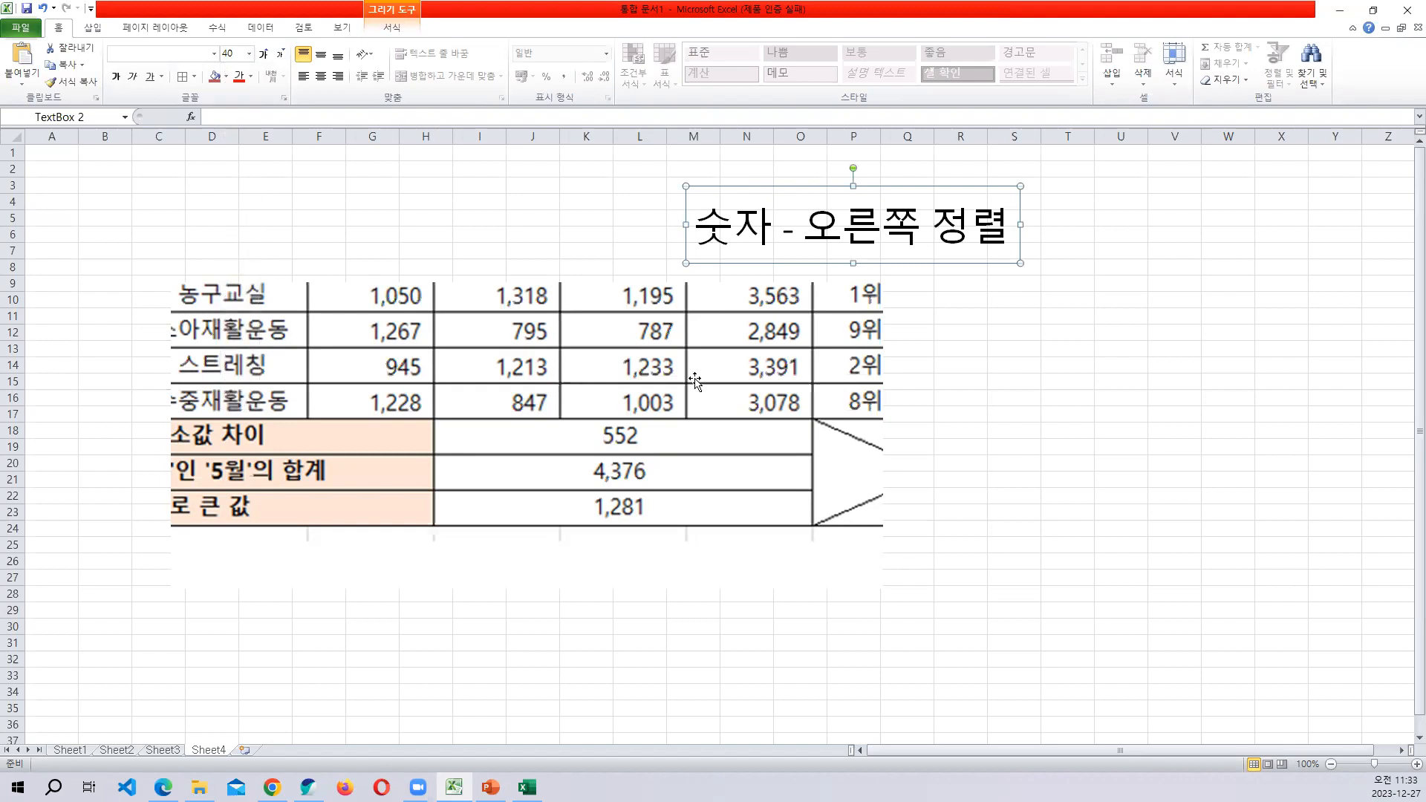
Shift the table picture slightly downward beneath the heading text box.
{"action": "left_click", "coordinate": [637, 450]}
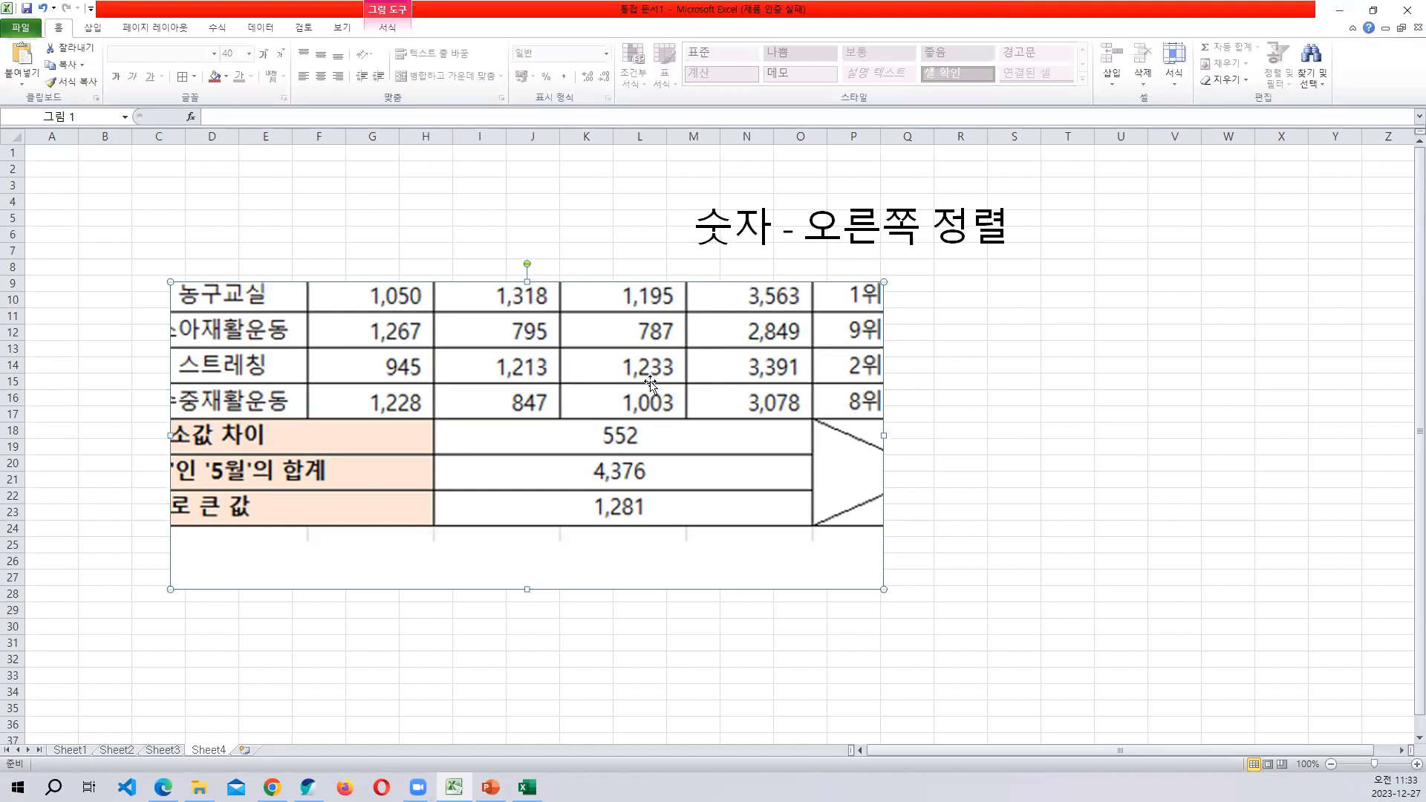
{"action": "left_click_drag", "start_coordinate": [648, 391], "coordinate": [647, 394]}
{"action": "left_click", "coordinate": [777, 165]}
{"action": "left_click", "coordinate": [872, 187]}
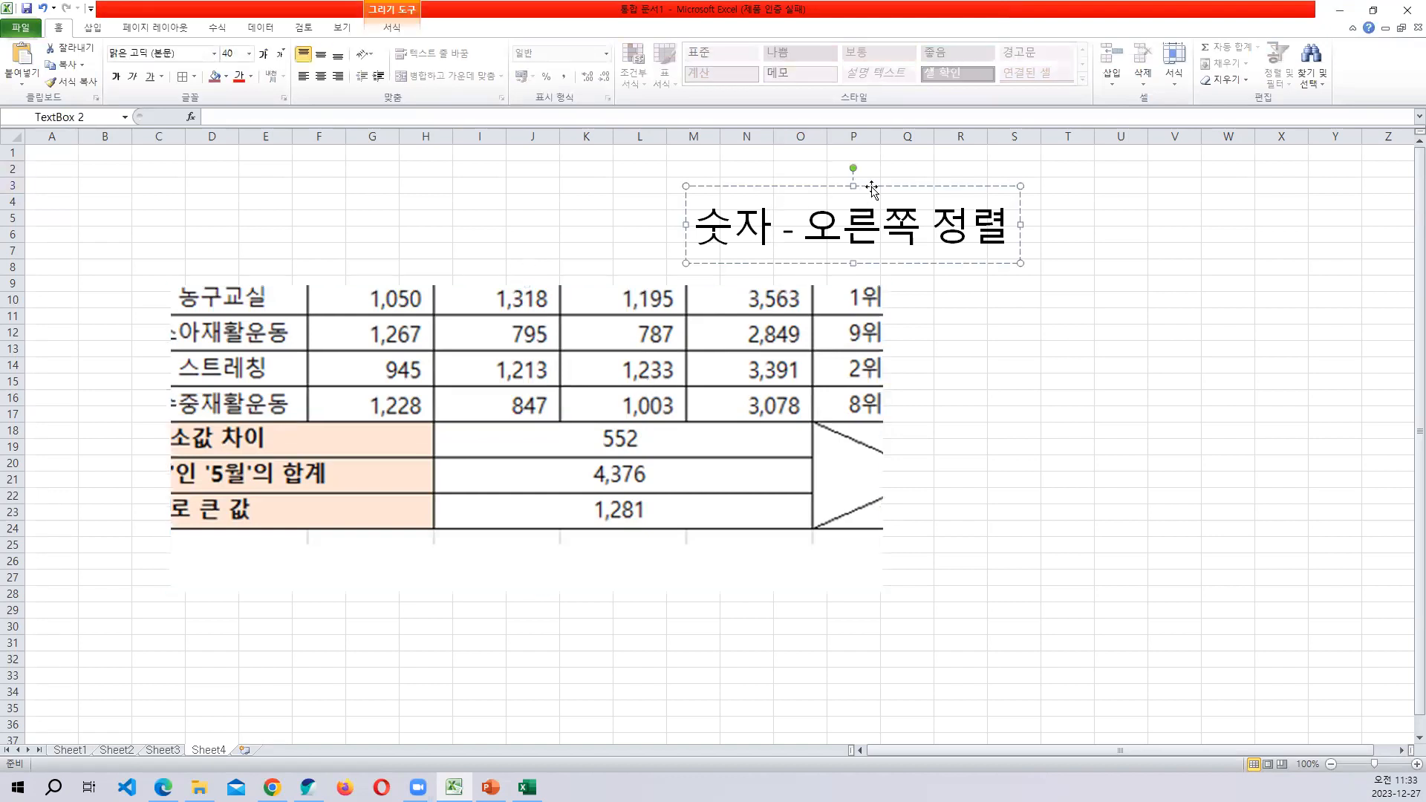
{"action": "left_click", "coordinate": [586, 219]}
Enter 50000, 5000, 3000, 4000, 110000 and 80000 down cells R12 to R17.
{"action": "left_click", "coordinate": [973, 327]}
{"action": "type", "text": "50000"}
{"action": "key", "text": "Return"}
{"action": "type", "text": "5000"}
{"action": "key", "text": "Return"}
{"action": "type", "text": "3000"}
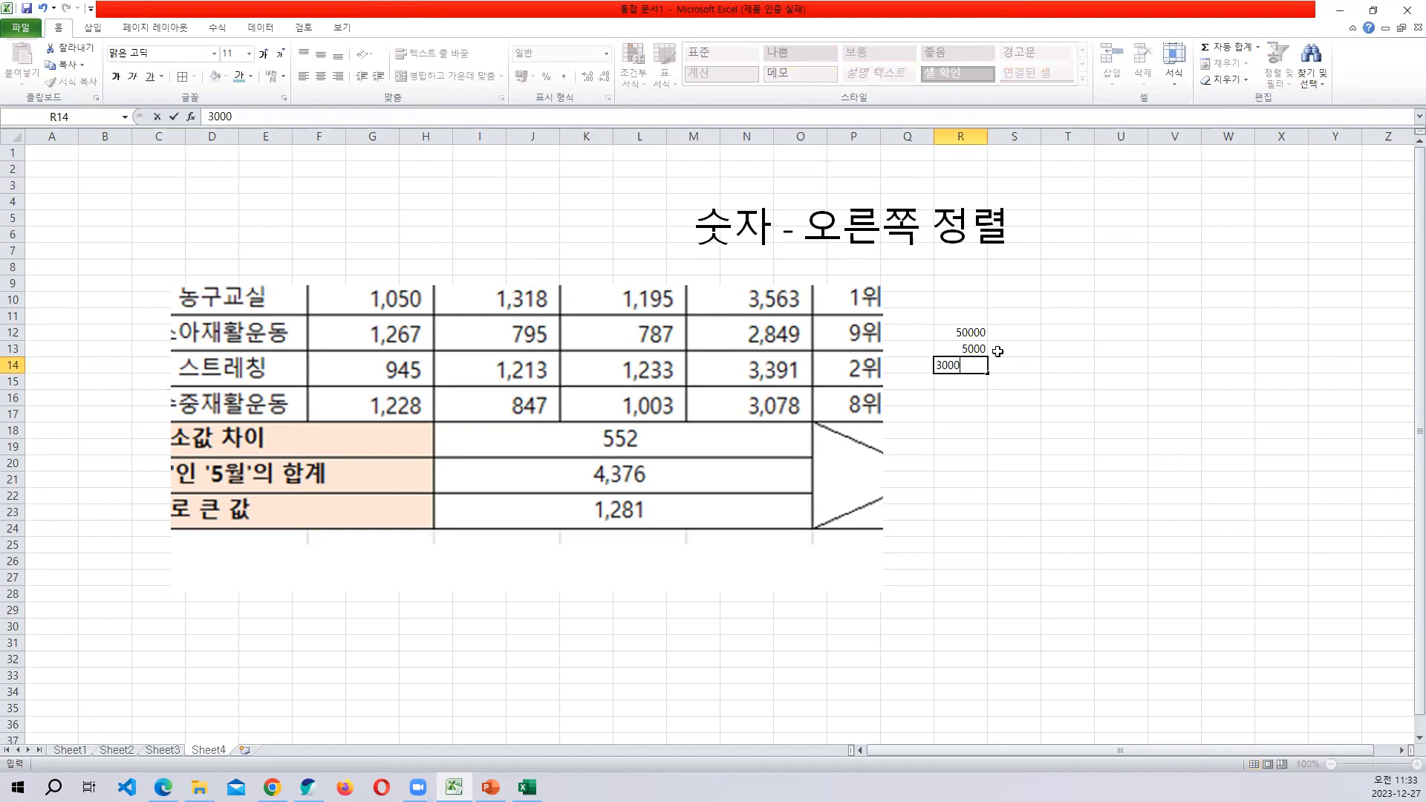
{"action": "key", "text": "Return"}
{"action": "type", "text": "4000"}
{"action": "key", "text": "Return"}
{"action": "type", "text": "110000"}
{"action": "key", "text": "Return"}
{"action": "type", "text": "80000"}
{"action": "key", "text": "Return"}
Copy the numbers in R12:R17 to T12:T17, and apply the comma style to R12:R17.
{"action": "left_click_drag", "start_coordinate": [975, 332], "coordinate": [962, 413]}
{"action": "key", "text": "ctrl+c"}
{"action": "left_click", "coordinate": [1073, 332]}
{"action": "key", "text": "Return"}
{"action": "left_click_drag", "start_coordinate": [970, 335], "coordinate": [974, 413]}
{"action": "left_click", "coordinate": [564, 76]}
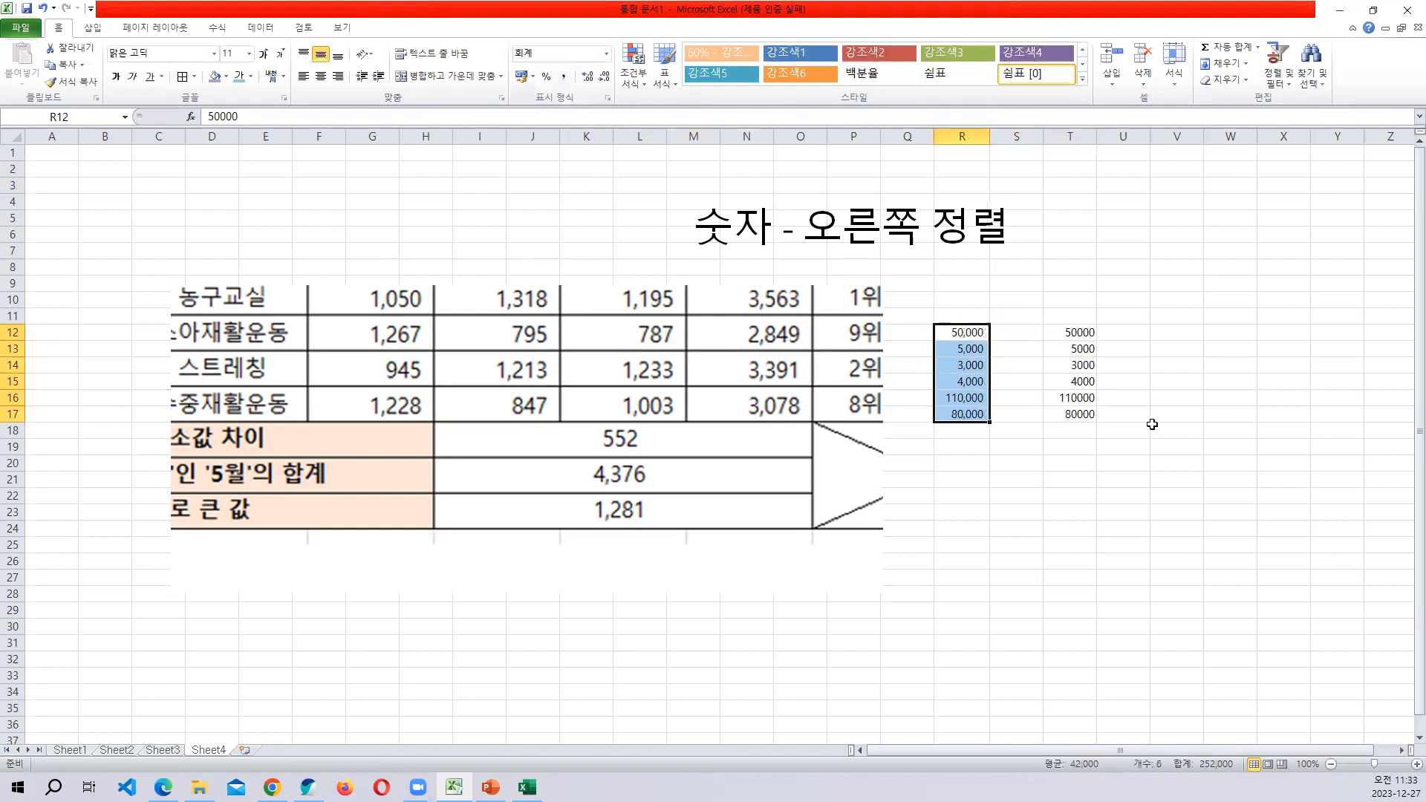
Centre-align T12:T17 and give the cells the custom number format #,##0.
{"action": "left_click_drag", "start_coordinate": [1082, 335], "coordinate": [1077, 414]}
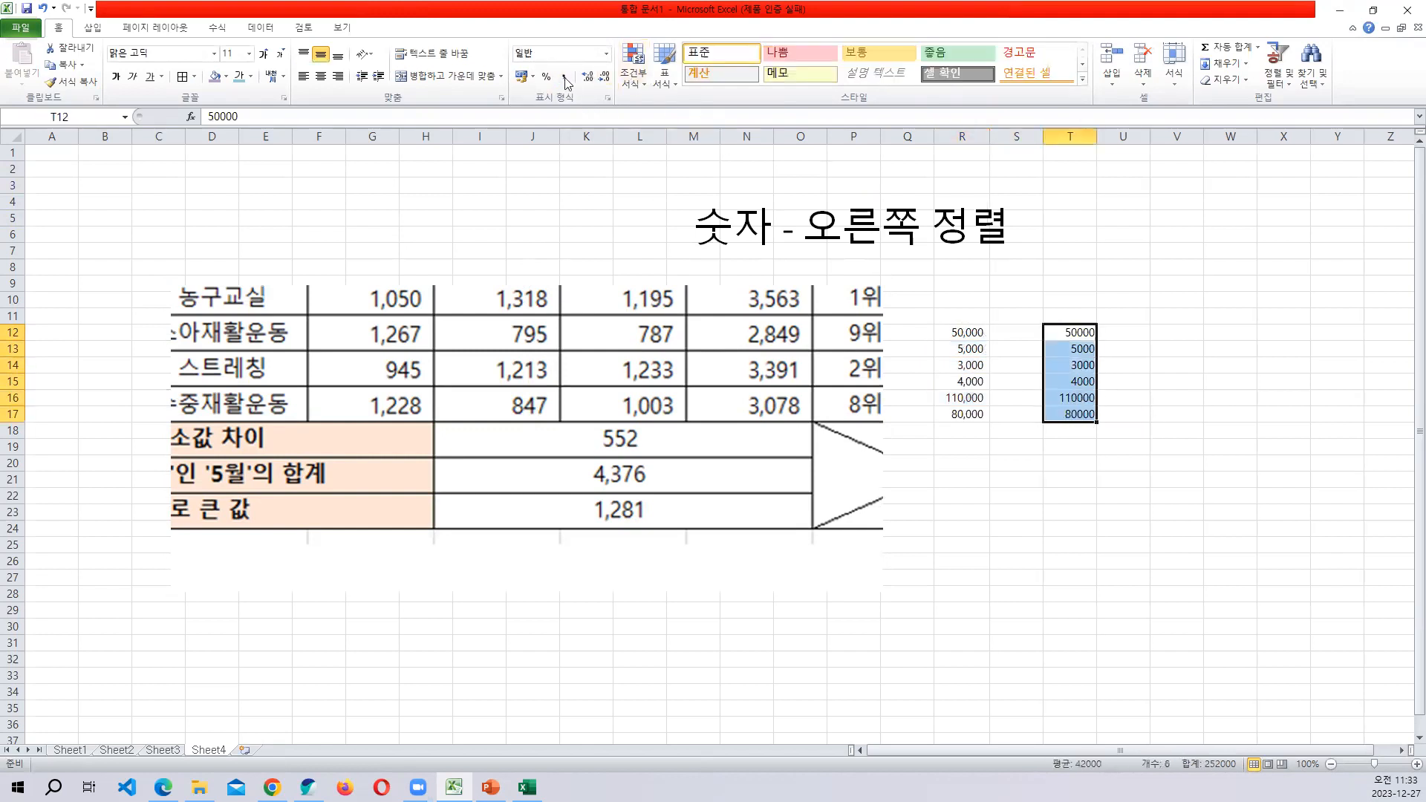
{"action": "left_click", "coordinate": [321, 77]}
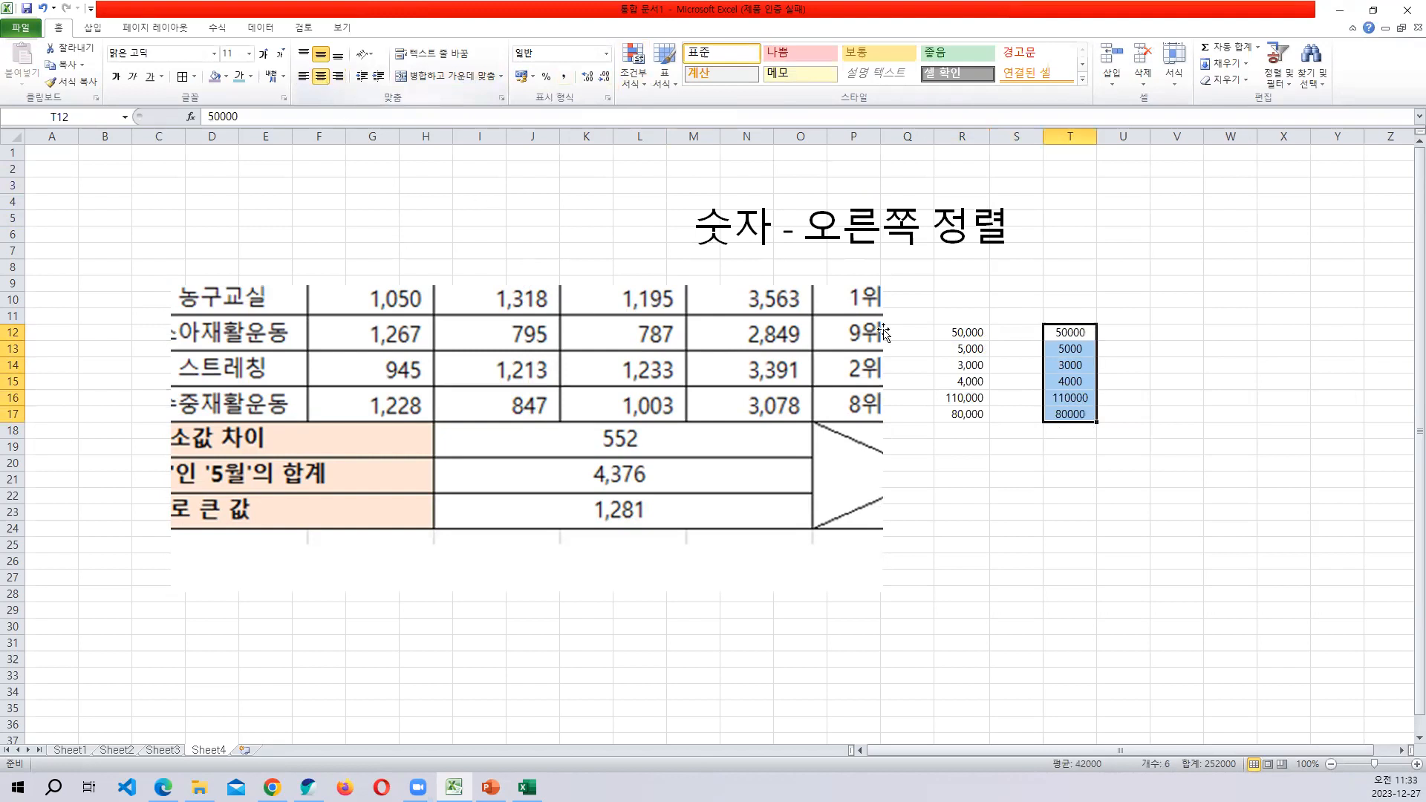
{"action": "key", "text": "ctrl+1"}
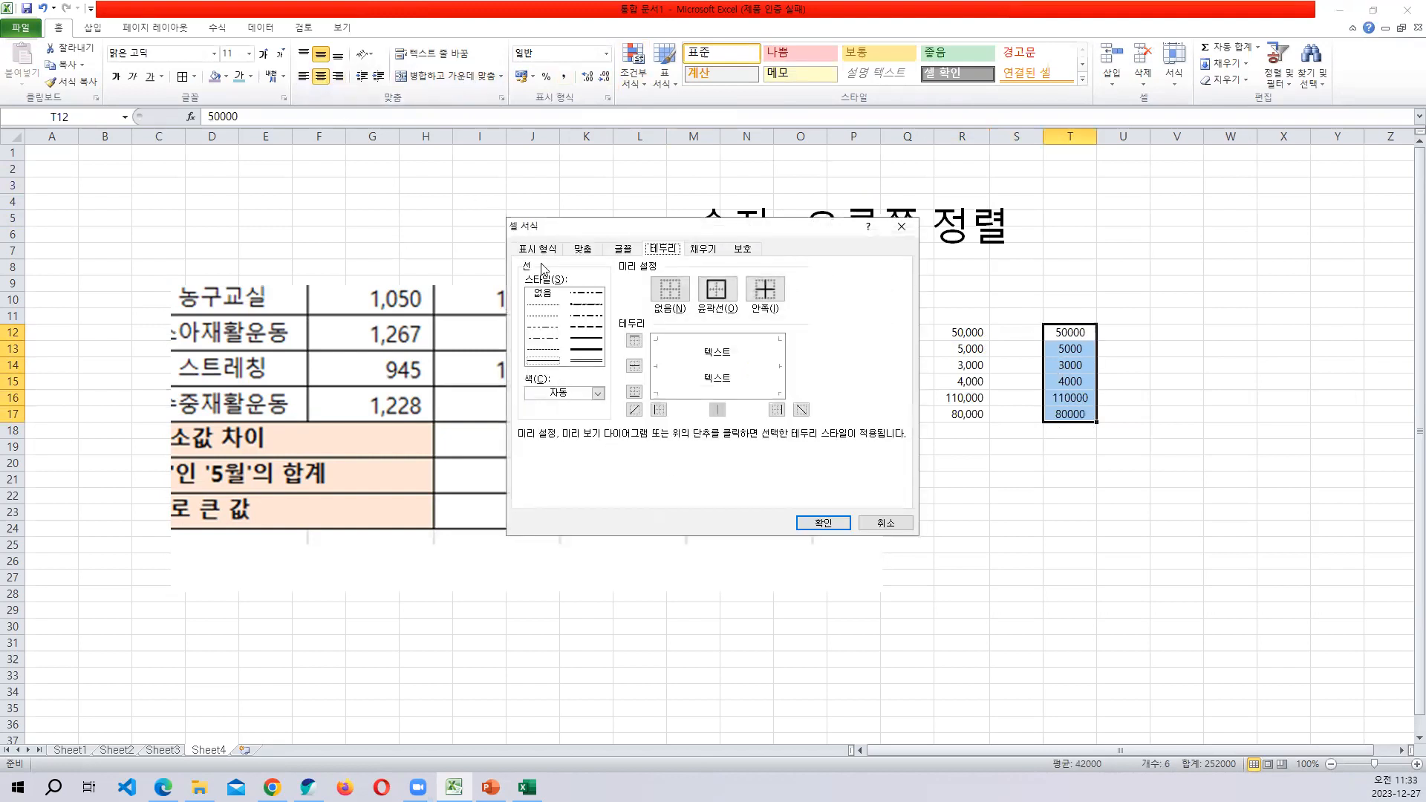
{"action": "left_click", "coordinate": [544, 377]}
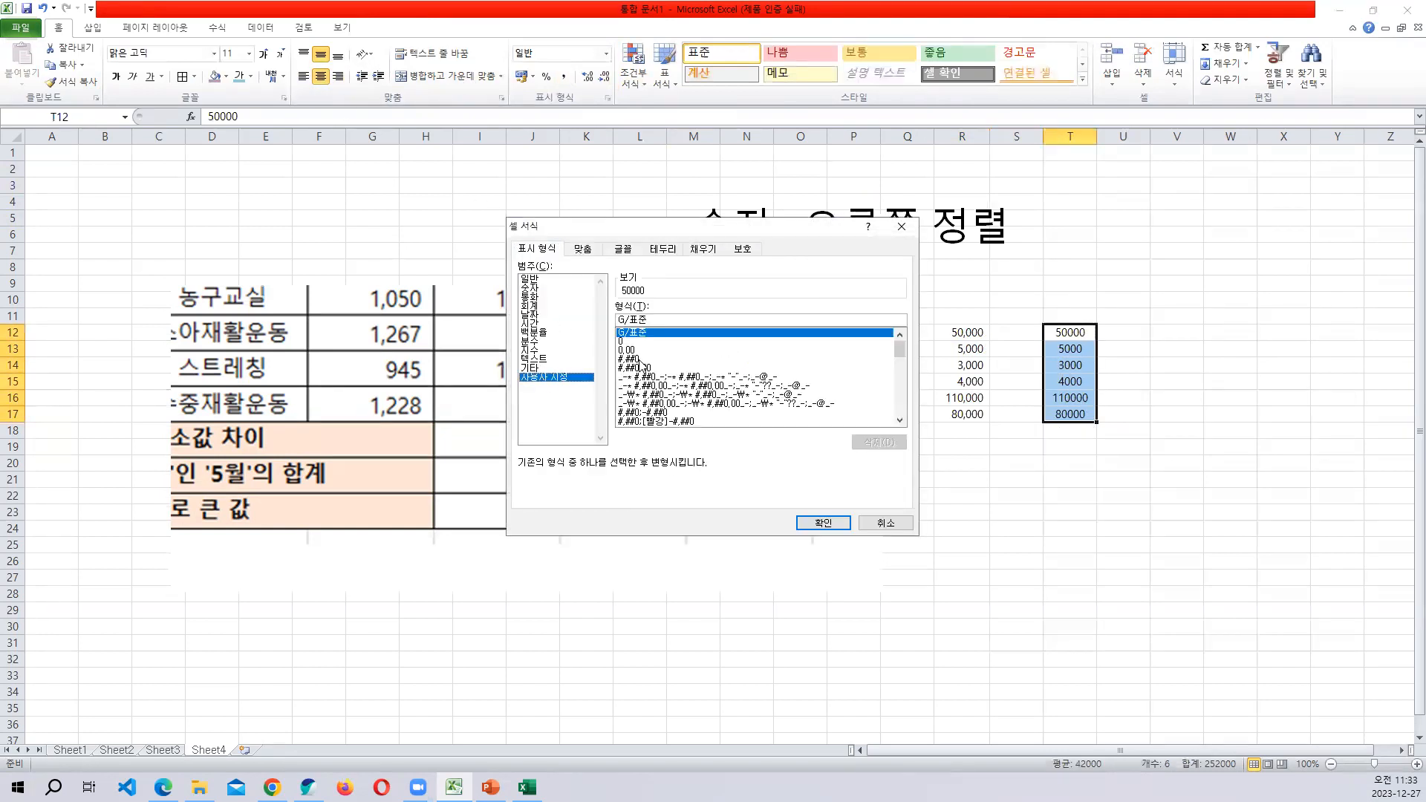
{"action": "left_click", "coordinate": [637, 359]}
{"action": "left_click", "coordinate": [823, 523]}
{"action": "left_click", "coordinate": [1080, 528]}
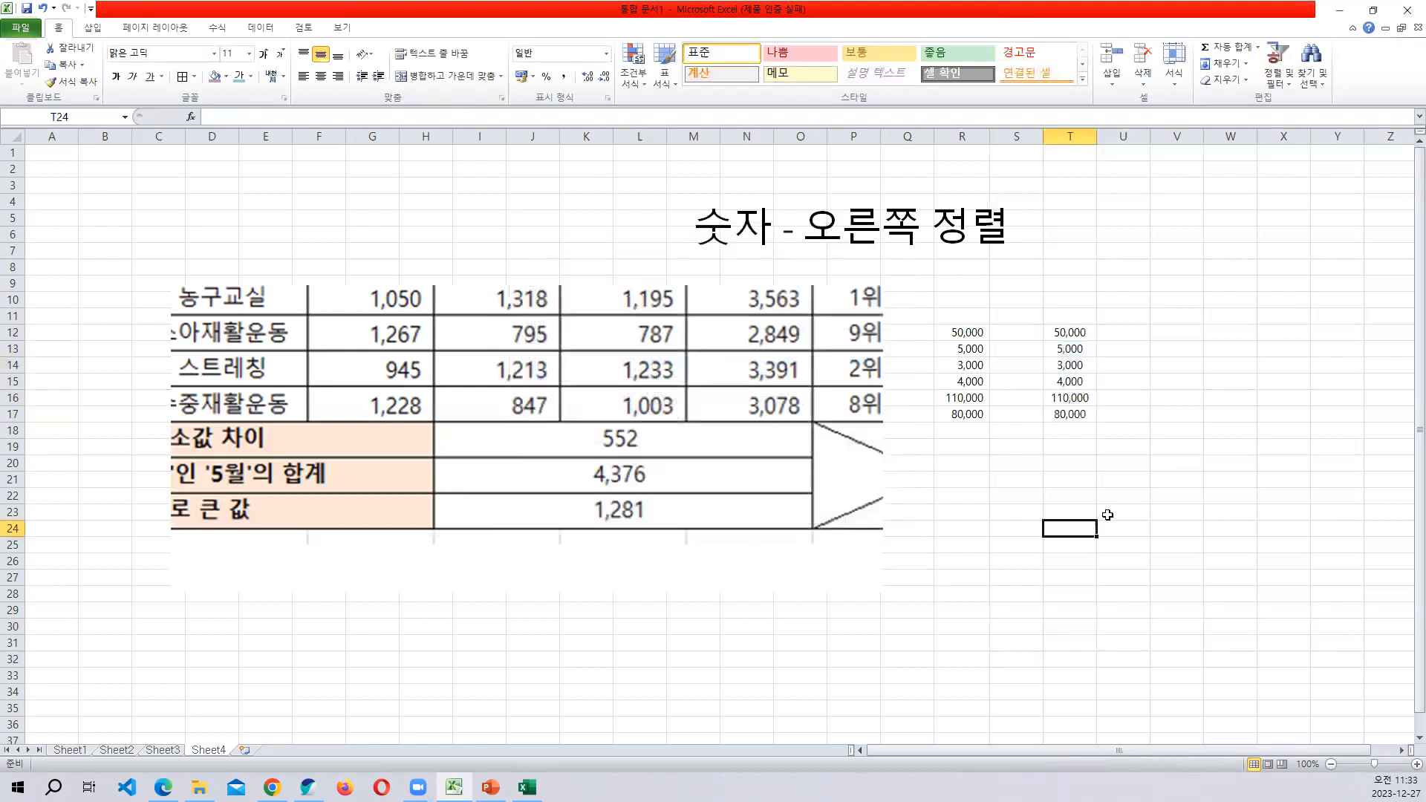
Compare how the numbers in R12:R17 and T12:T17 line up by examining both columns up close.
{"action": "scroll", "coordinate": [1108, 515], "scroll_direction": "up", "scroll_amount": 2, "text": "ctrl"}
{"action": "scroll", "coordinate": [1241, 634], "scroll_direction": "right", "scroll_amount": 1}
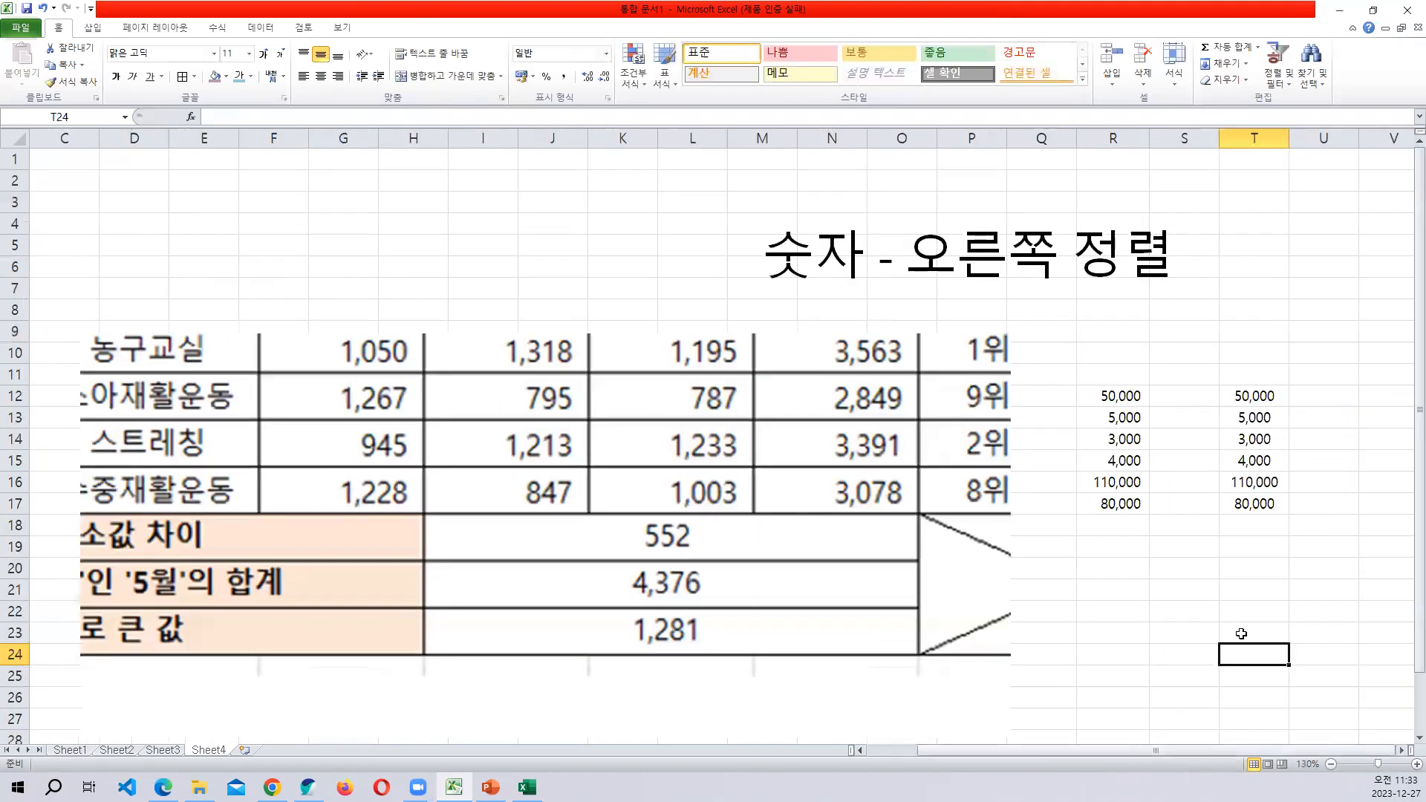
{"action": "scroll", "coordinate": [1152, 612], "scroll_direction": "up", "scroll_amount": 3, "text": "ctrl"}
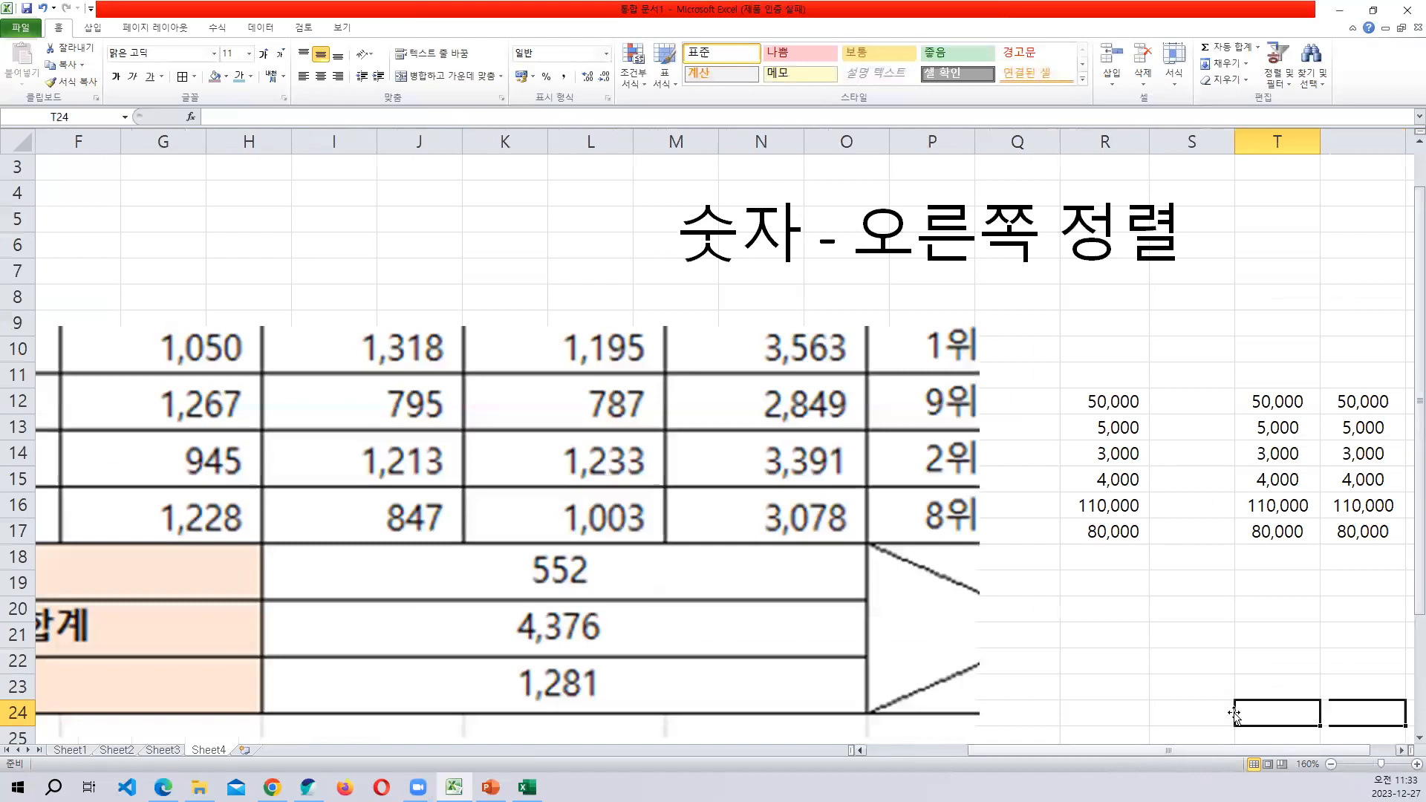
{"action": "scroll", "coordinate": [1175, 612], "scroll_direction": "up", "scroll_amount": 2, "text": "ctrl"}
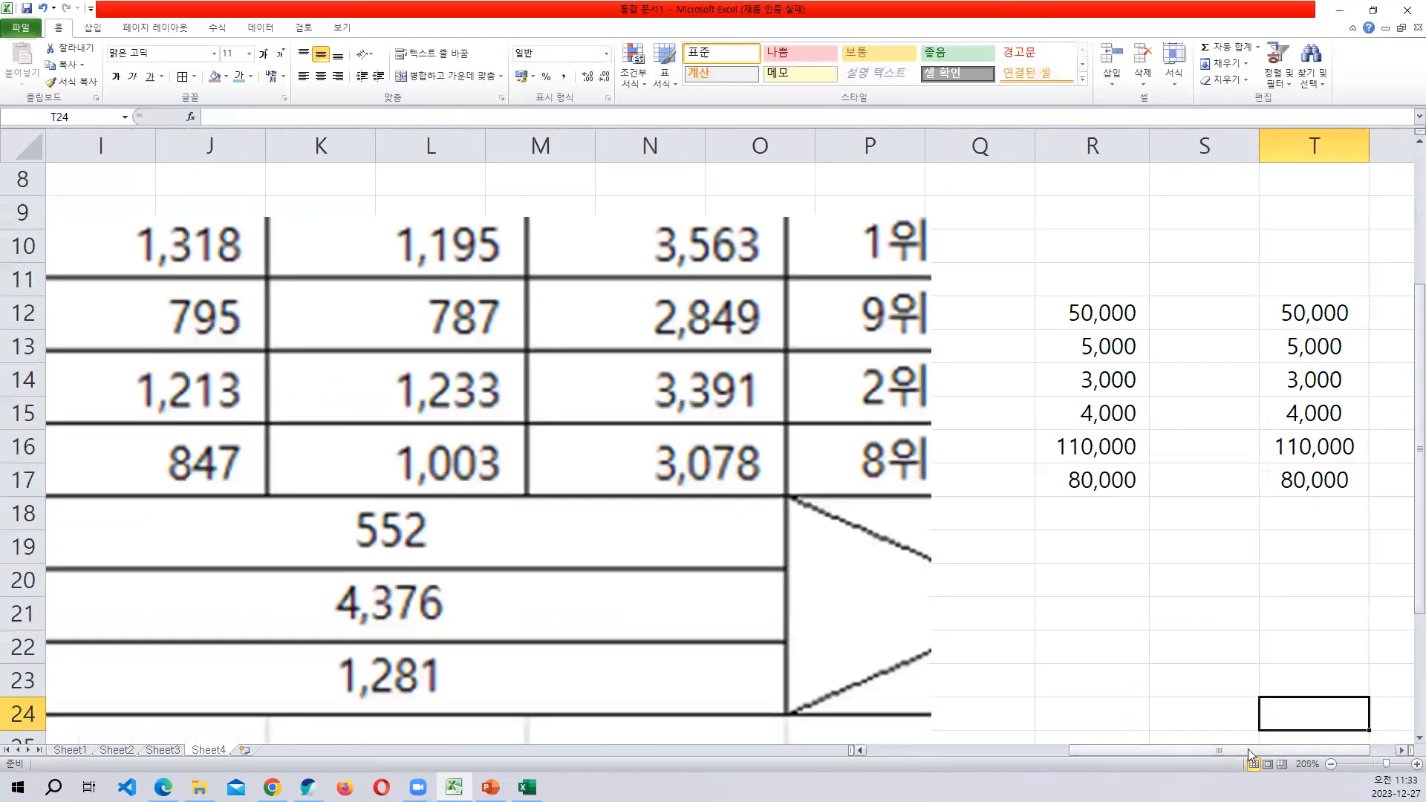
{"action": "left_click_drag", "start_coordinate": [1247, 749], "coordinate": [1279, 749]}
{"action": "left_click", "coordinate": [1196, 557]}
{"action": "left_click_drag", "start_coordinate": [1014, 314], "coordinate": [995, 475]}
{"action": "left_click_drag", "start_coordinate": [1200, 316], "coordinate": [1204, 435]}
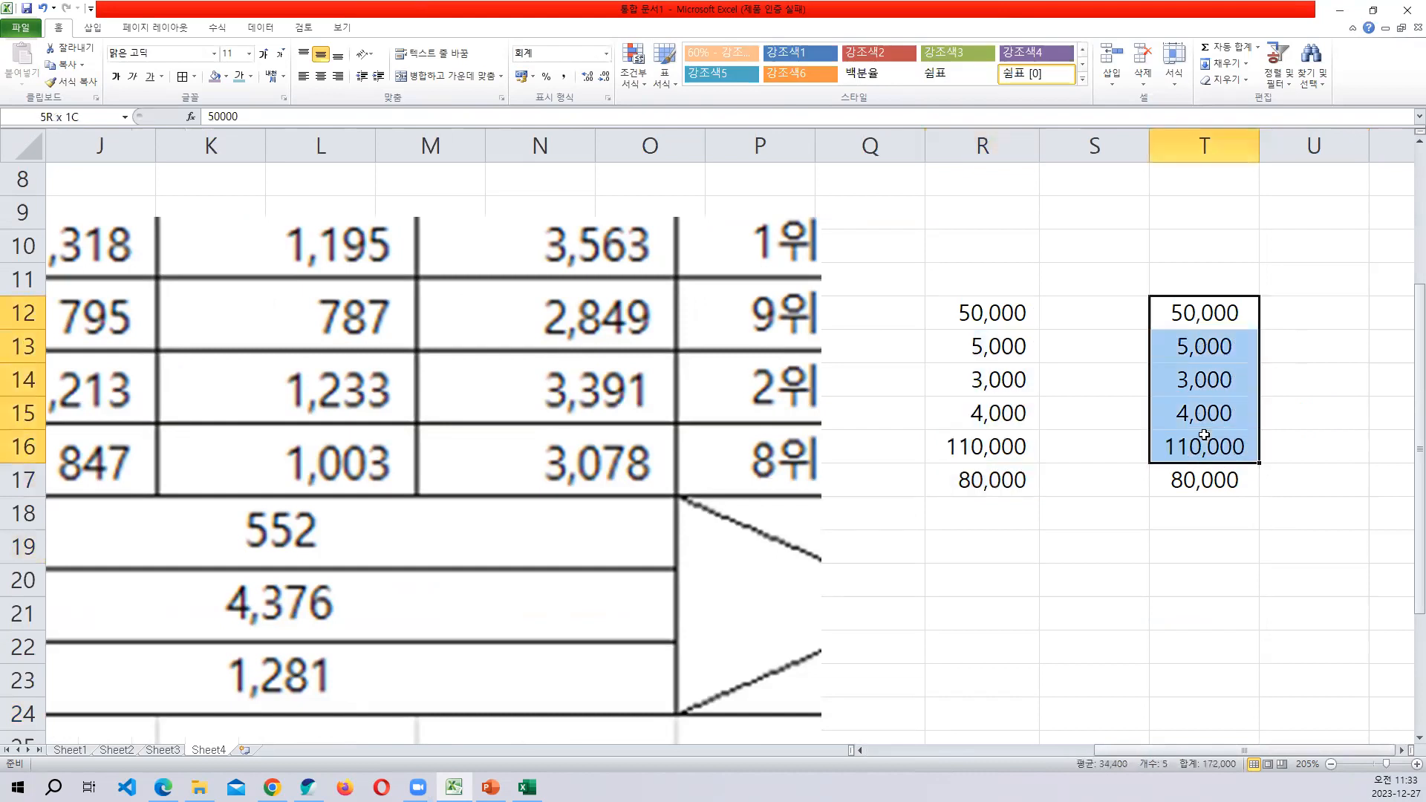
{"action": "left_click", "coordinate": [1179, 474]}
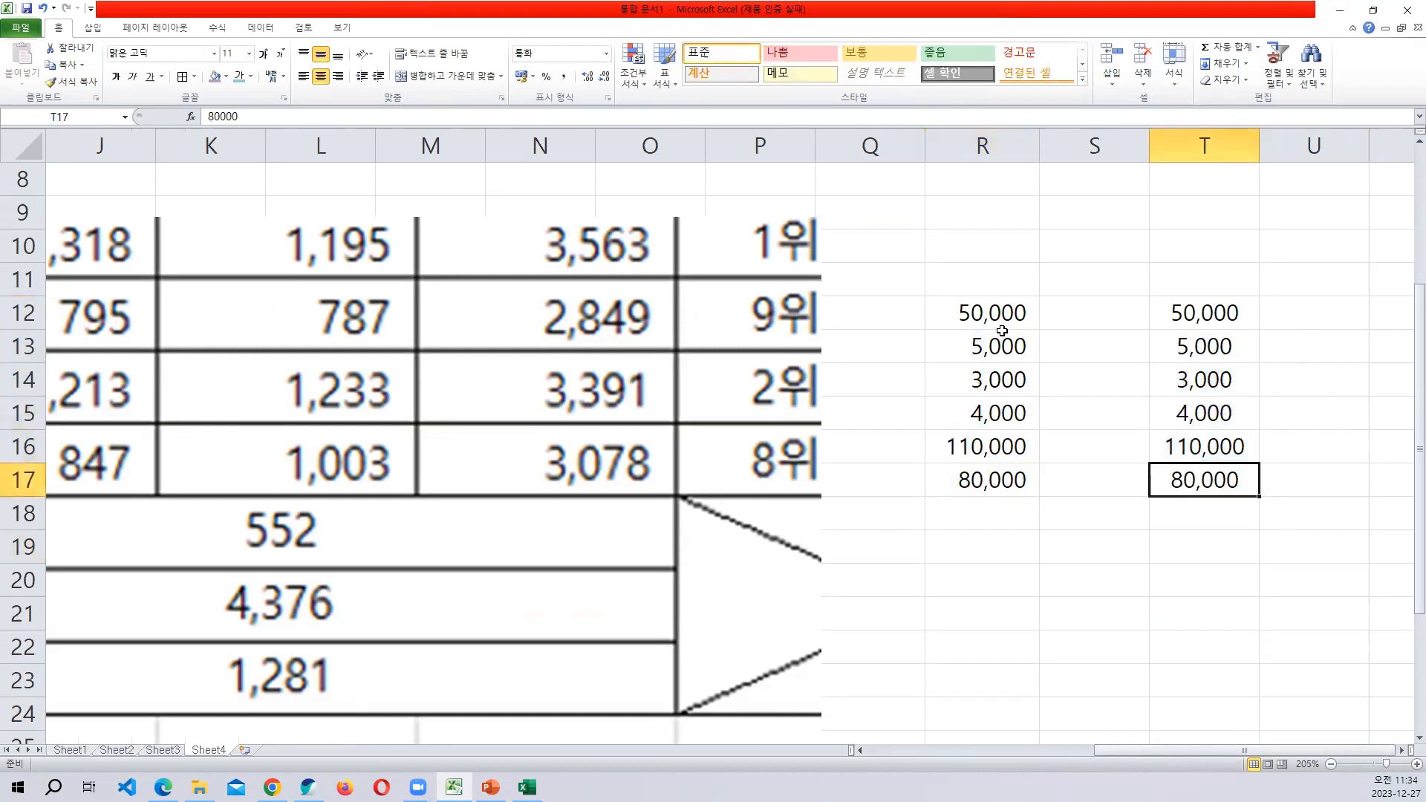
{"action": "left_click", "coordinate": [1006, 308]}
{"action": "left_click", "coordinate": [1003, 447]}
{"action": "left_click", "coordinate": [1004, 476]}
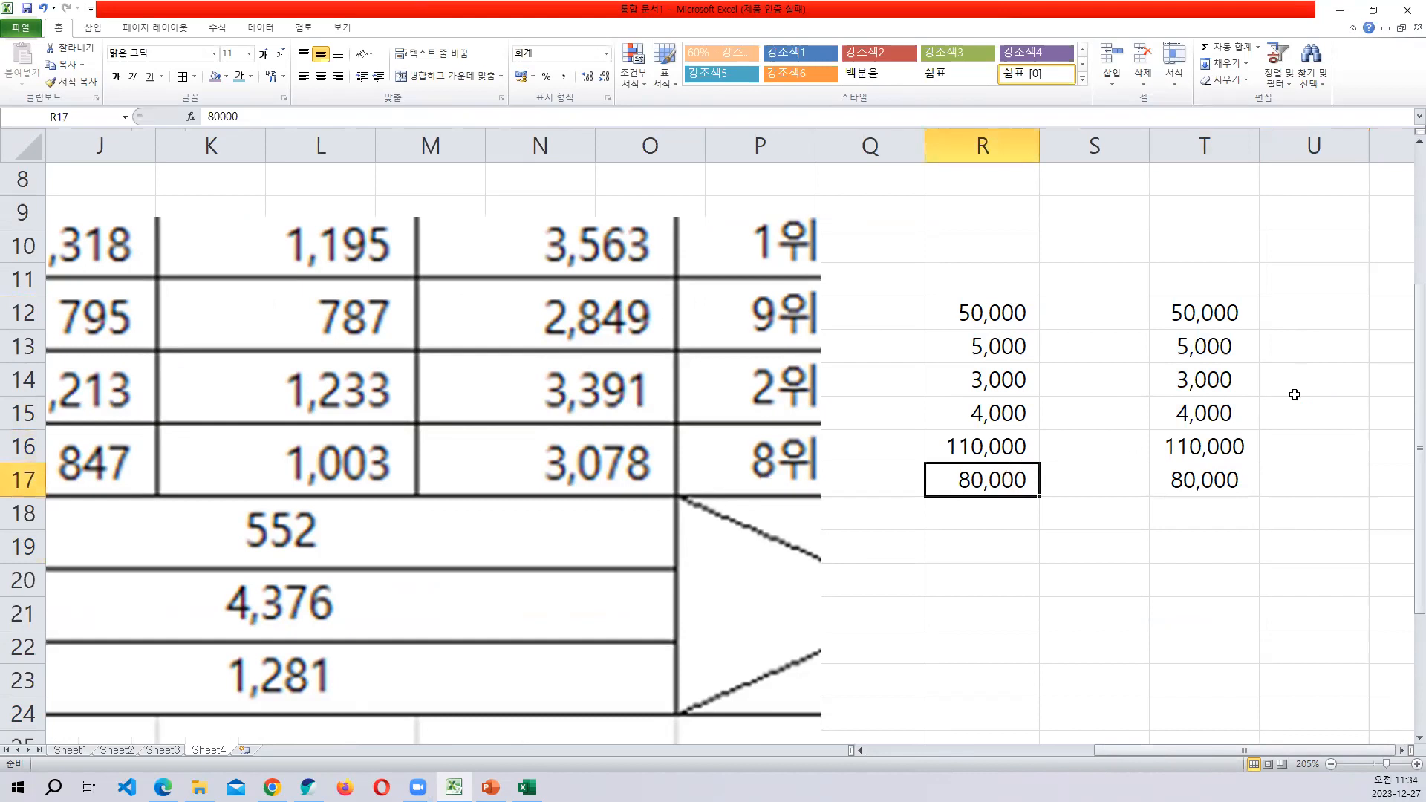
{"action": "left_click", "coordinate": [1220, 323]}
{"action": "left_click", "coordinate": [1210, 351]}
{"action": "left_click", "coordinate": [1209, 380]}
{"action": "left_click", "coordinate": [1206, 413]}
{"action": "left_click", "coordinate": [1212, 448]}
{"action": "left_click", "coordinate": [1202, 511]}
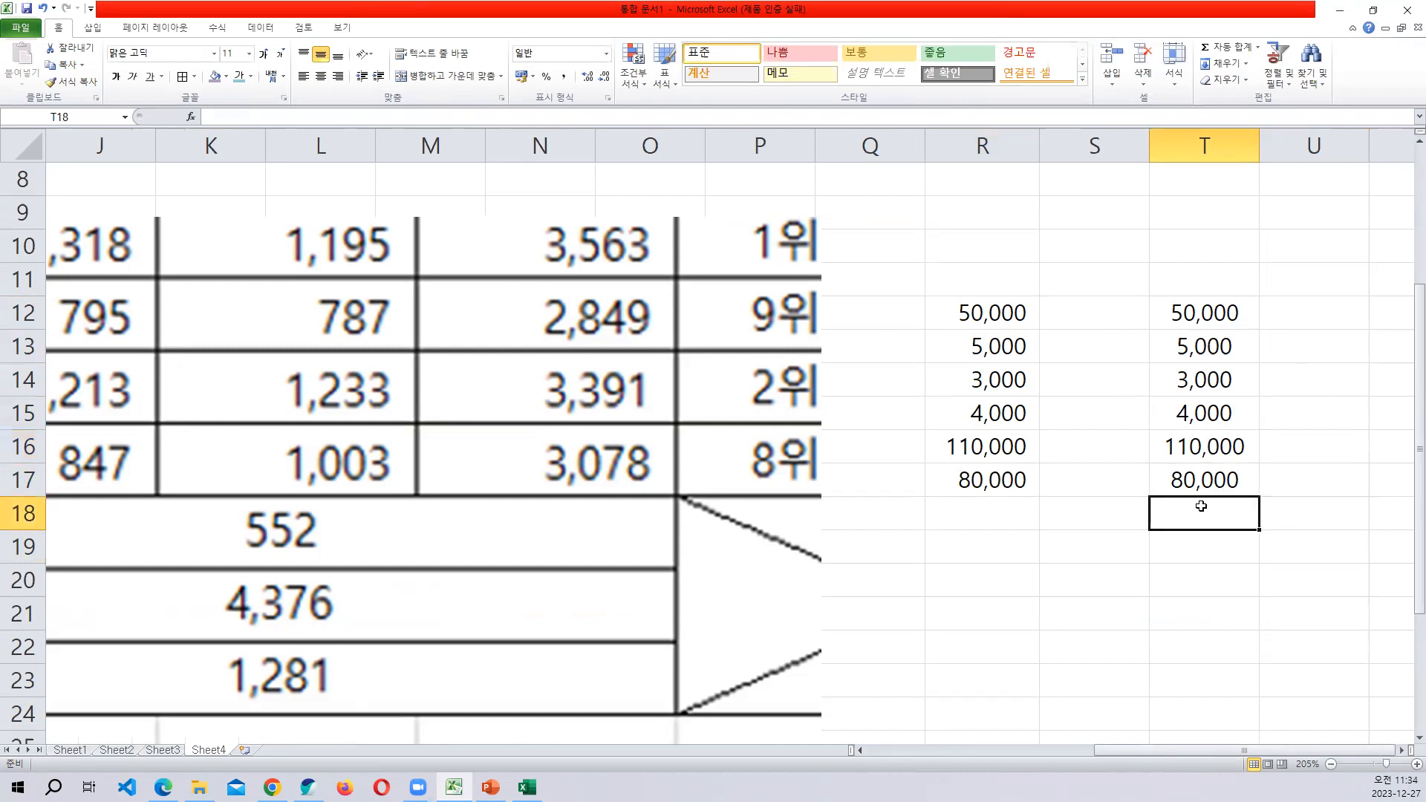
{"action": "left_click", "coordinate": [1218, 311]}
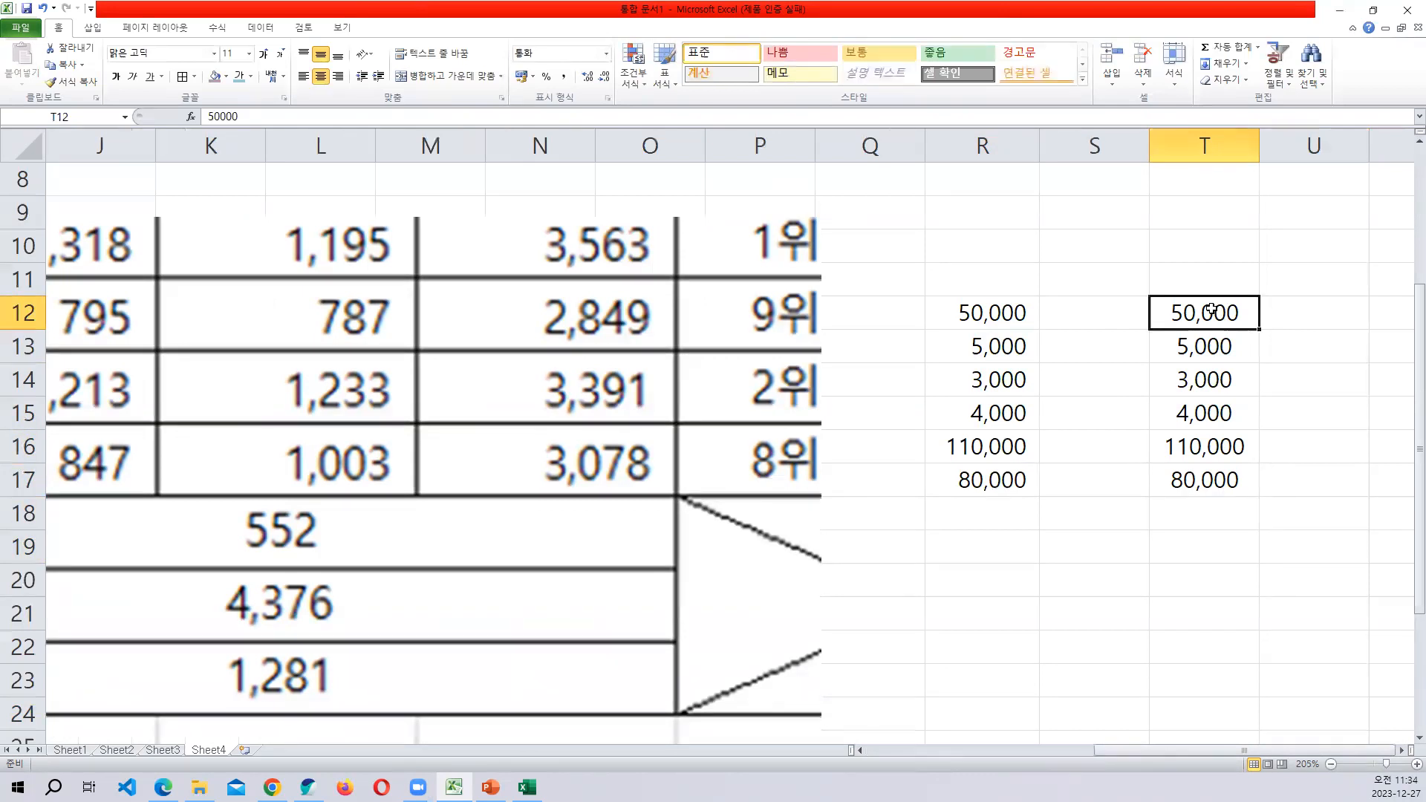
Enter 400, 244, 200, 410, 800 and 300 down cells U12 to U17.
{"action": "left_click", "coordinate": [1301, 306]}
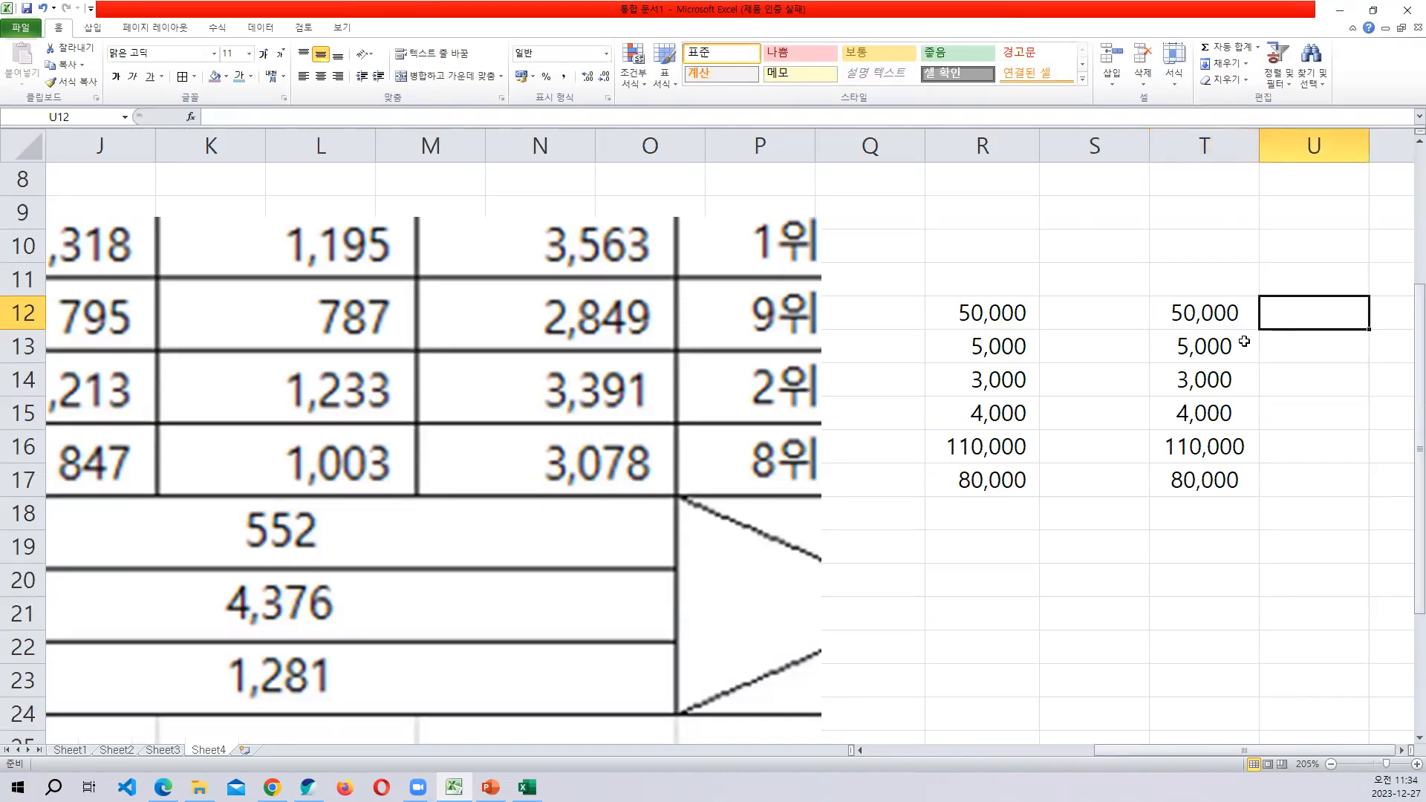
{"action": "type", "text": "400"}
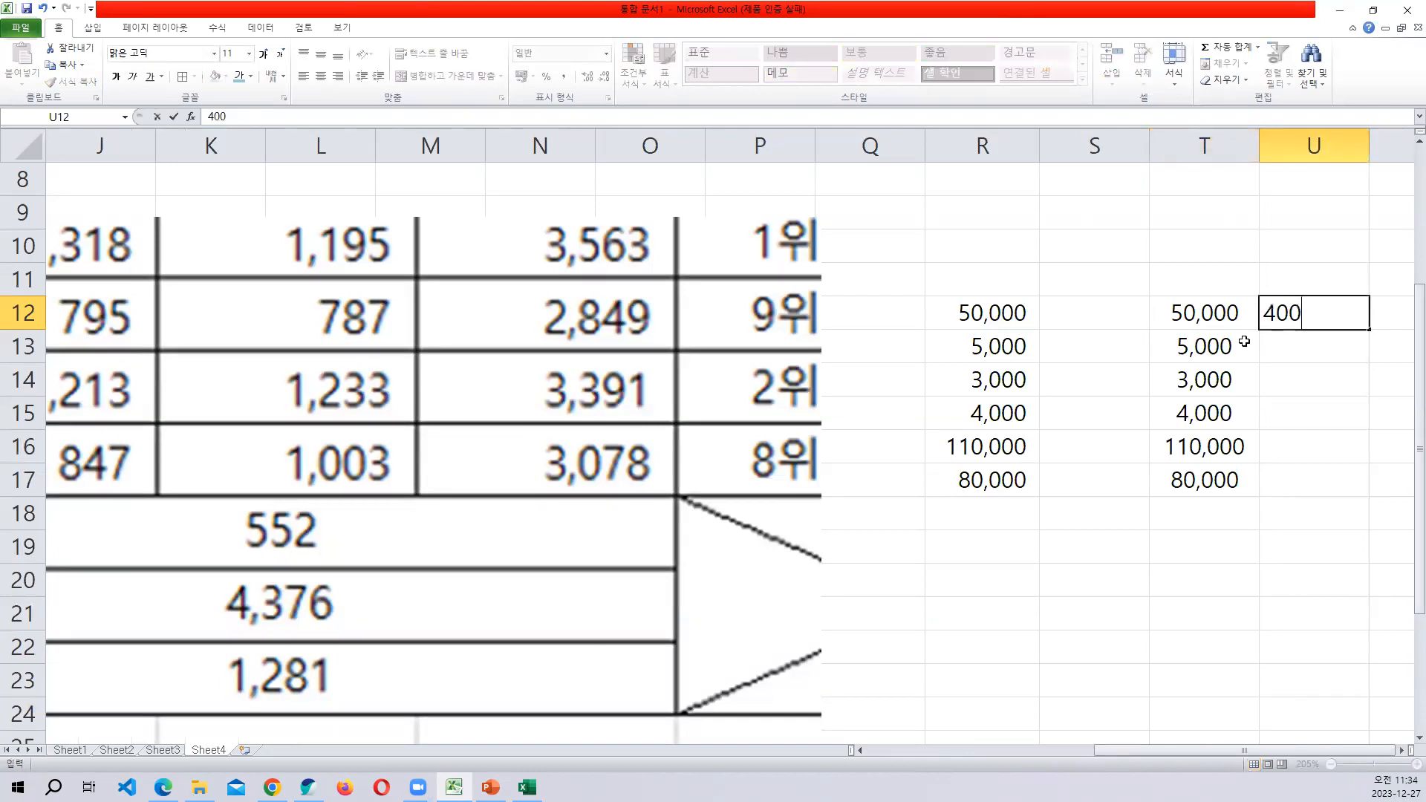
{"action": "key", "text": "Return"}
{"action": "type", "text": "244"}
{"action": "key", "text": "Return"}
{"action": "type", "text": "200"}
{"action": "key", "text": "Return"}
{"action": "type", "text": "410"}
{"action": "key", "text": "Return"}
{"action": "type", "text": "800"}
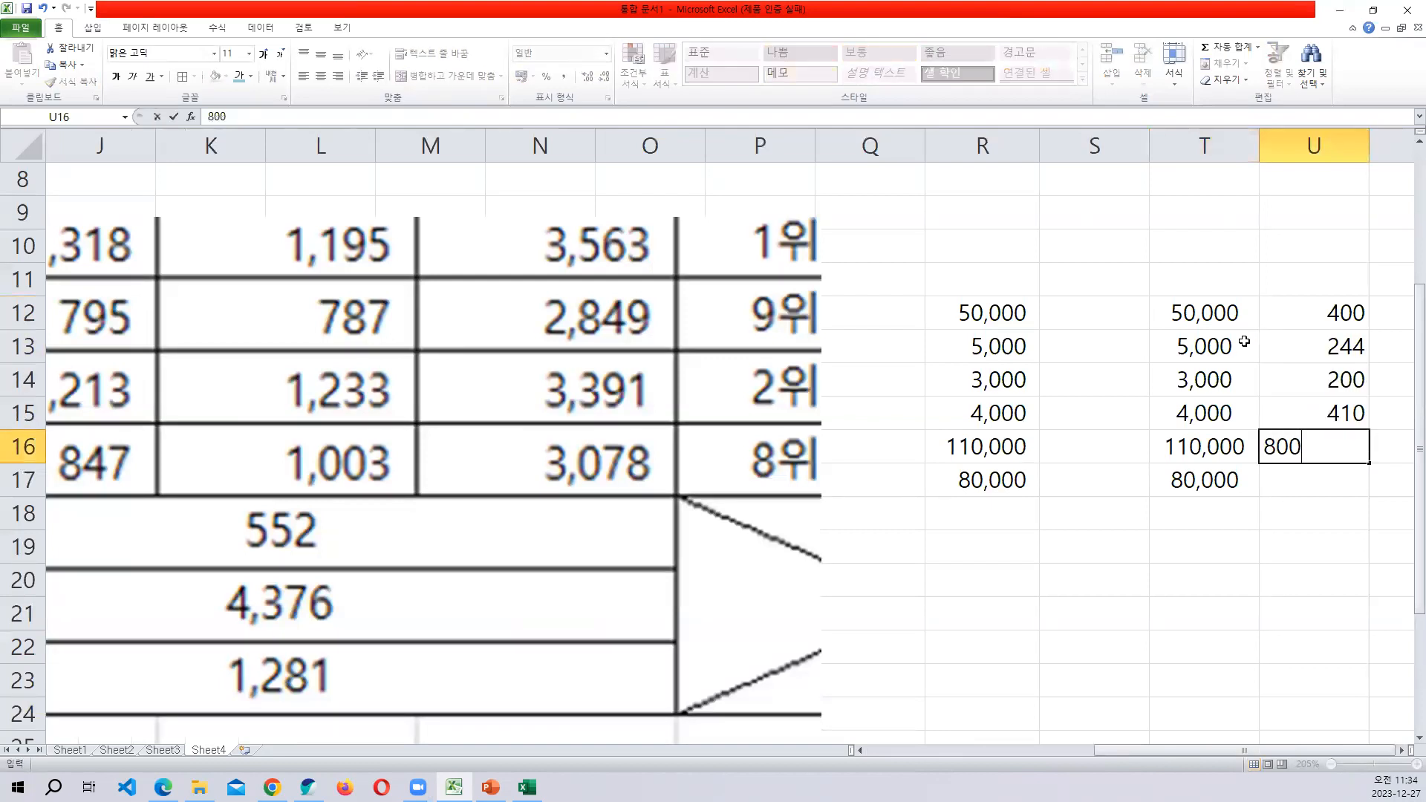
{"action": "key", "text": "Return"}
{"action": "type", "text": "300"}
{"action": "key", "text": "Return"}
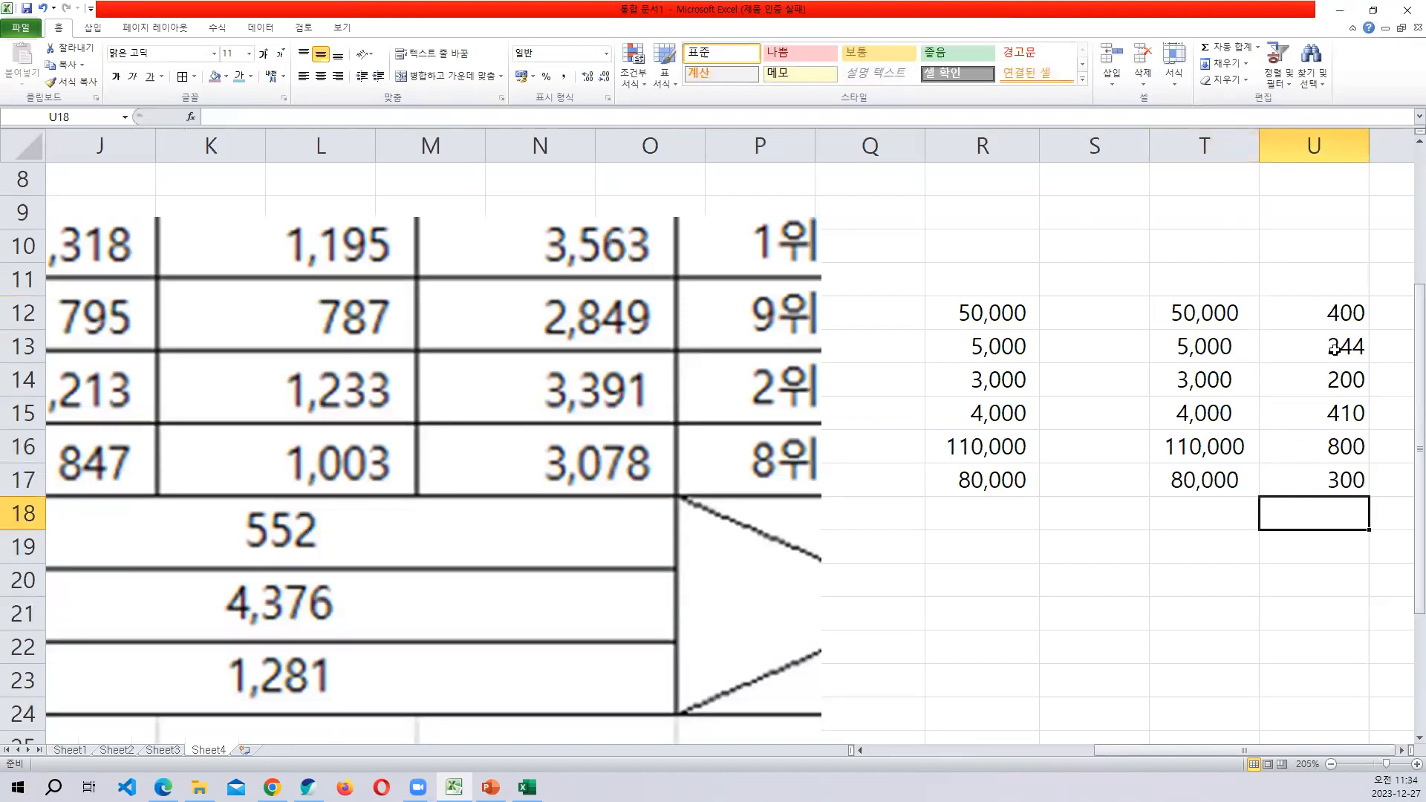
Try centre-aligning the three-digit numbers in U12:U17, and undo the alignment.
{"action": "left_click_drag", "start_coordinate": [1336, 312], "coordinate": [1330, 479]}
{"action": "left_click", "coordinate": [319, 80]}
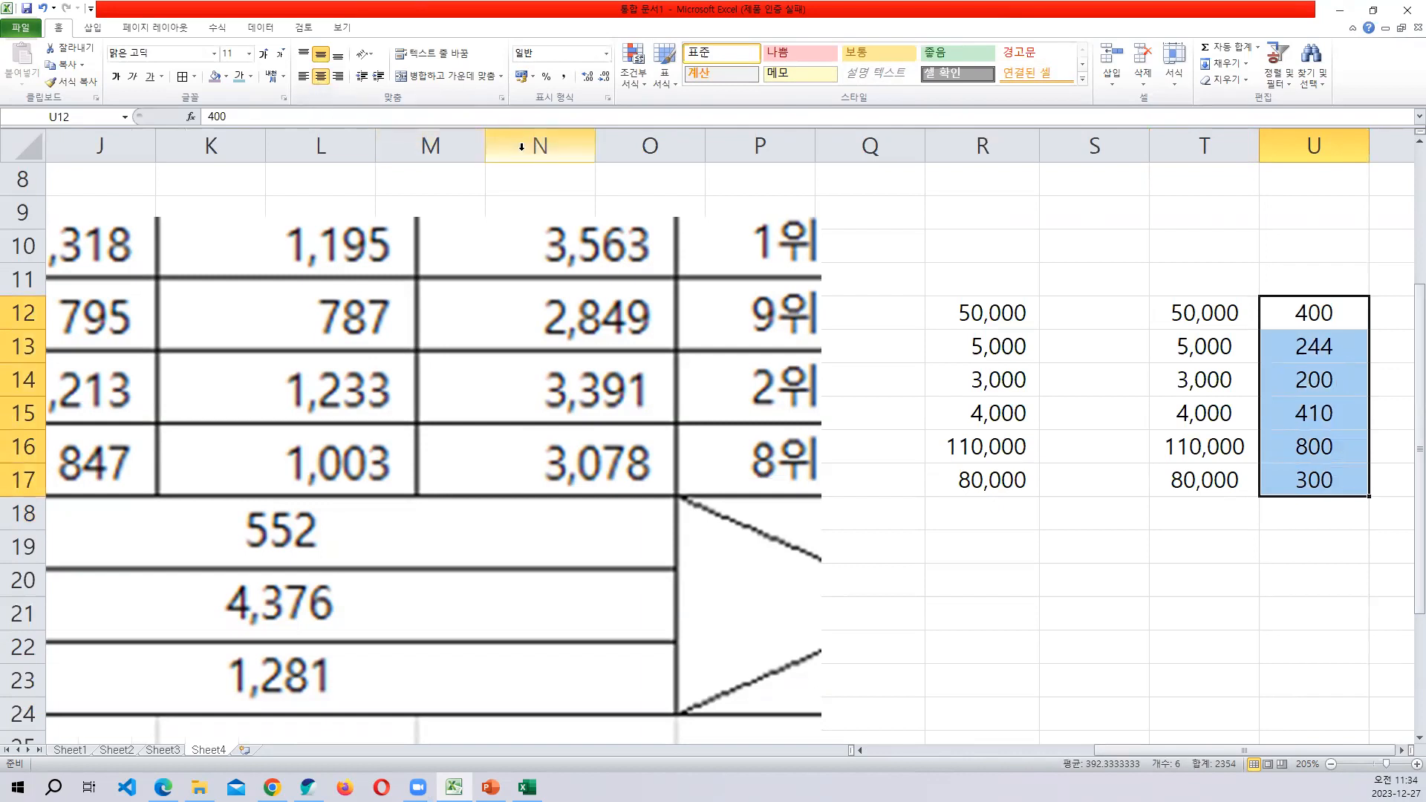
{"action": "key", "text": "ctrl+z"}
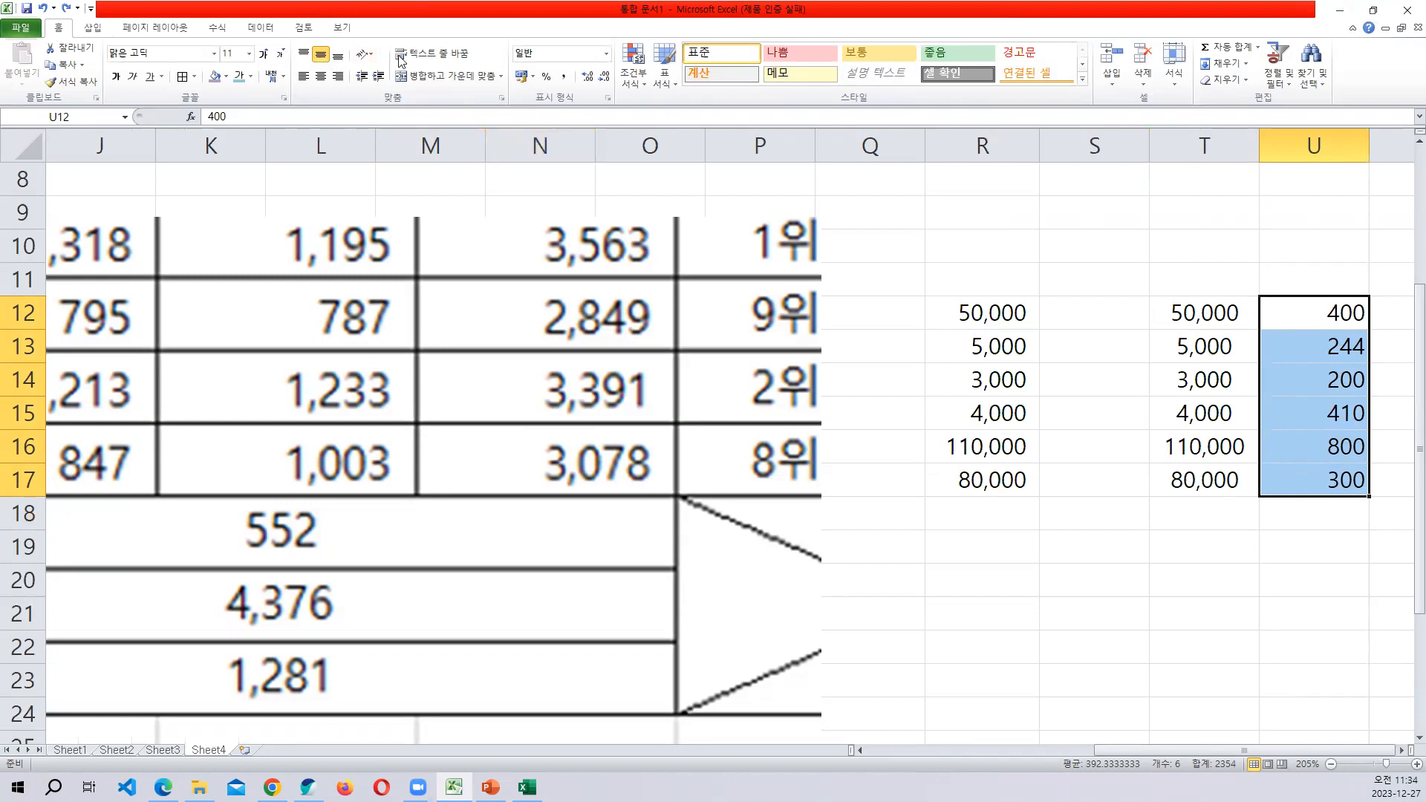
Apply the comma style to the centred numbers in T12:T17.
{"action": "left_click_drag", "start_coordinate": [1213, 305], "coordinate": [1211, 483]}
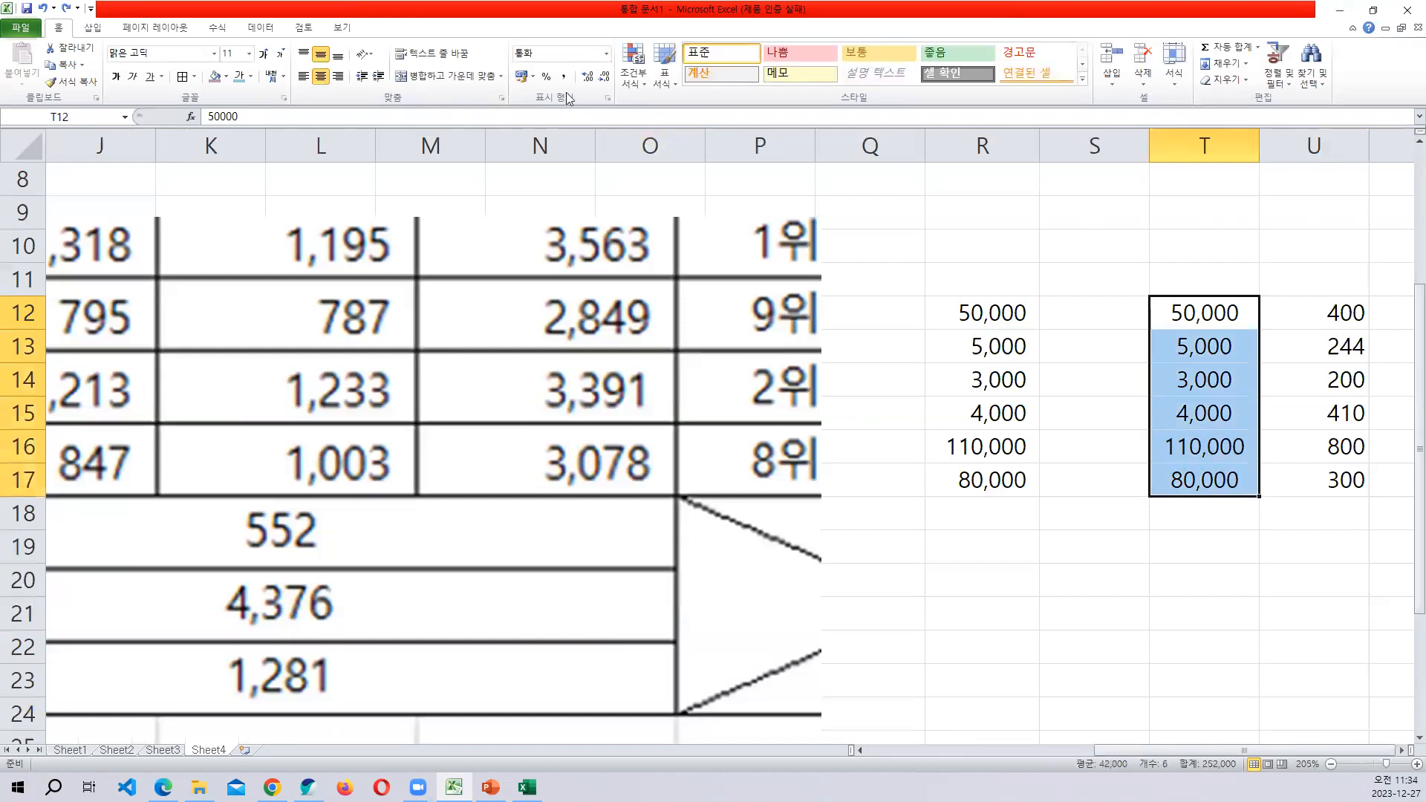
{"action": "left_click", "coordinate": [559, 79]}
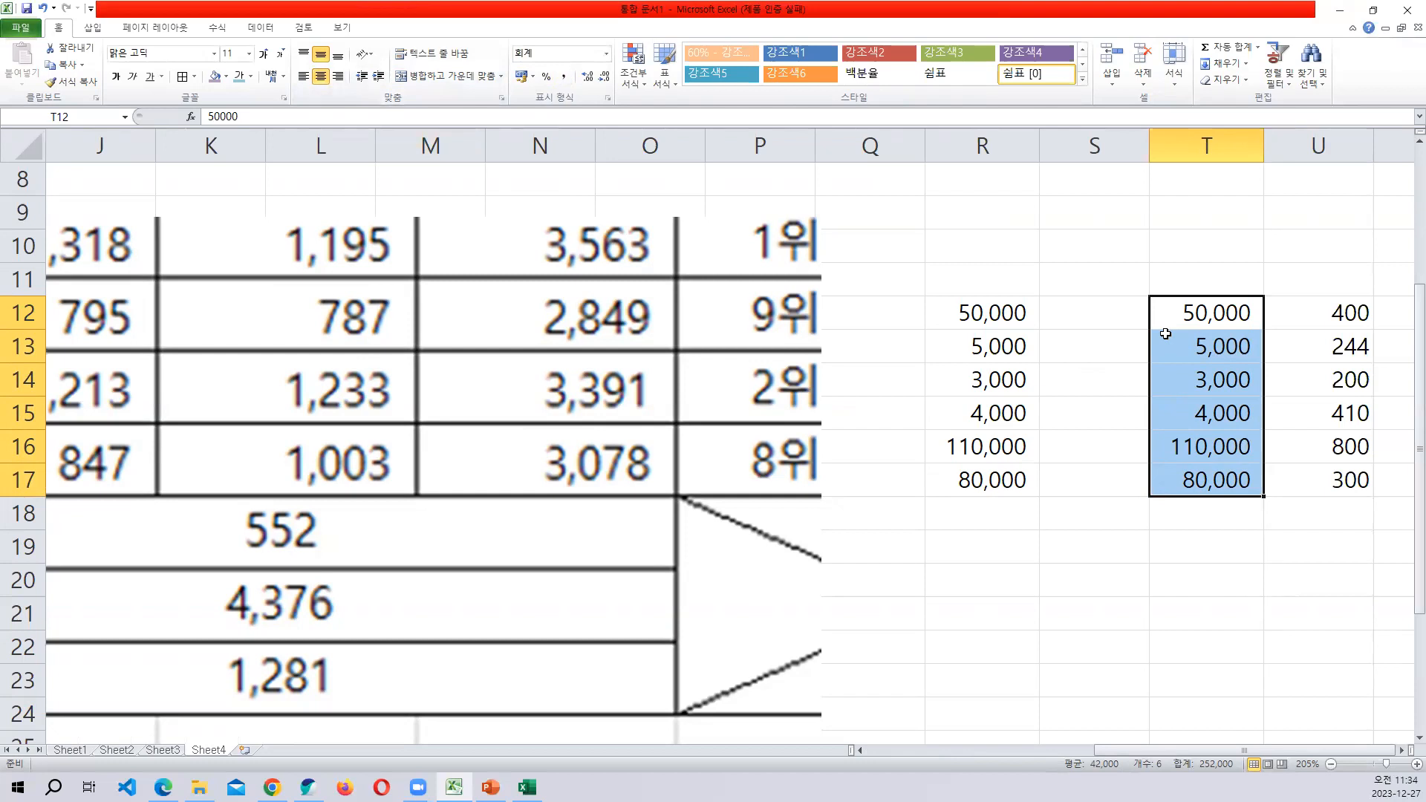
{"action": "left_click", "coordinate": [1070, 375]}
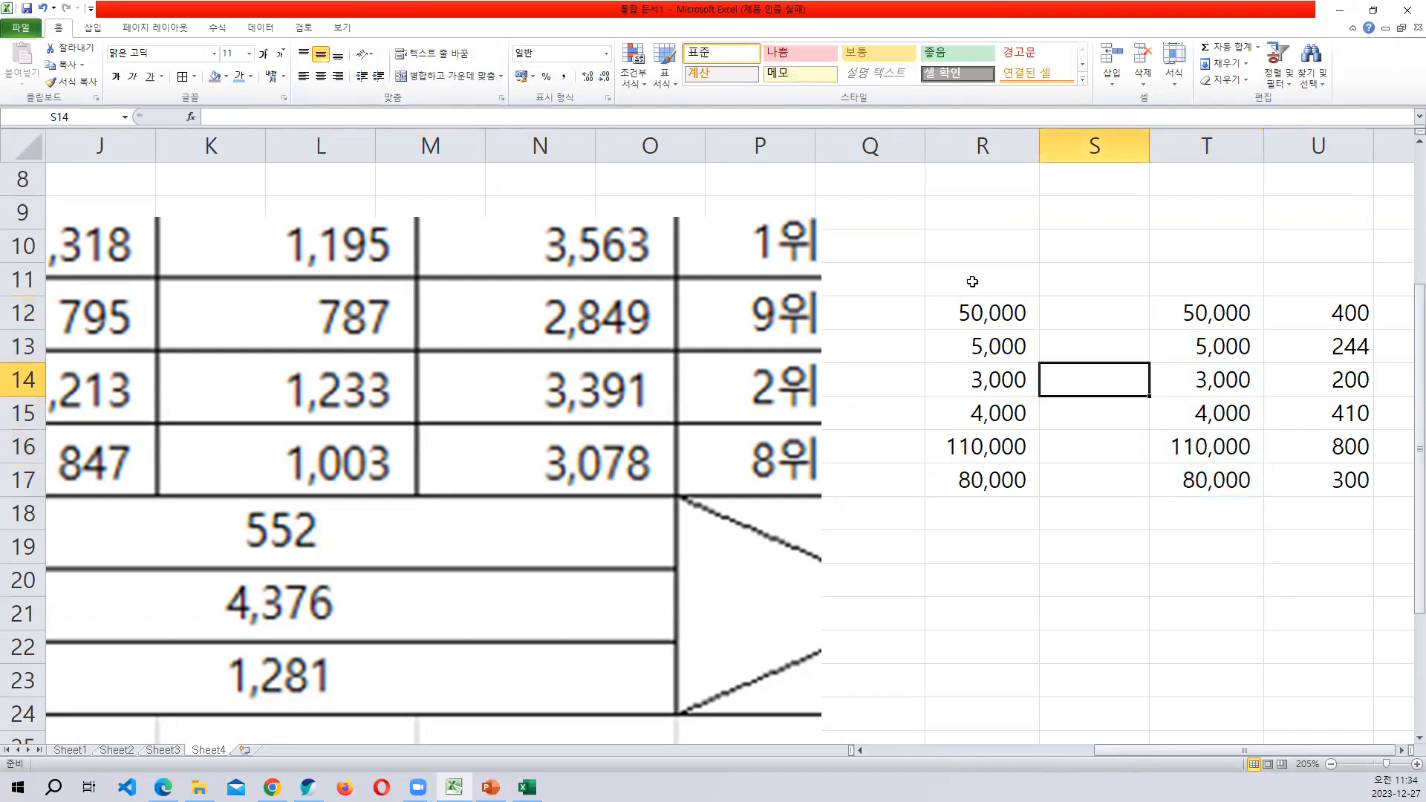
Enter 15000, 14444, 135, 1500 and 40000 down cells S20 to S24.
{"action": "scroll", "coordinate": [857, 331], "scroll_direction": "up", "scroll_amount": 3}
{"action": "scroll", "coordinate": [705, 401], "scroll_direction": "down", "scroll_amount": 4}
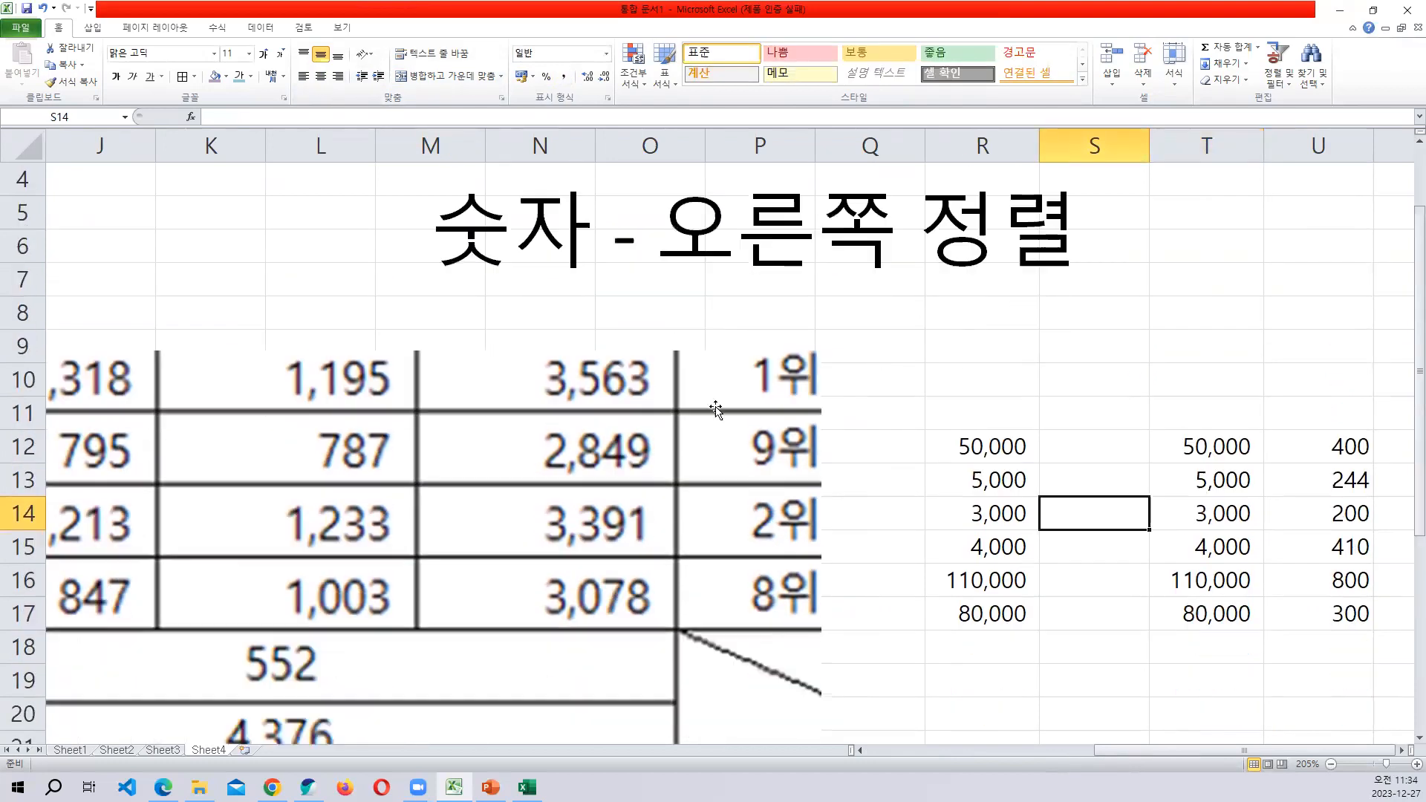
{"action": "scroll", "coordinate": [668, 390], "scroll_direction": "up", "scroll_amount": 1}
{"action": "scroll", "coordinate": [816, 405], "scroll_direction": "down", "scroll_amount": 1}
{"action": "left_click", "coordinate": [1096, 422]}
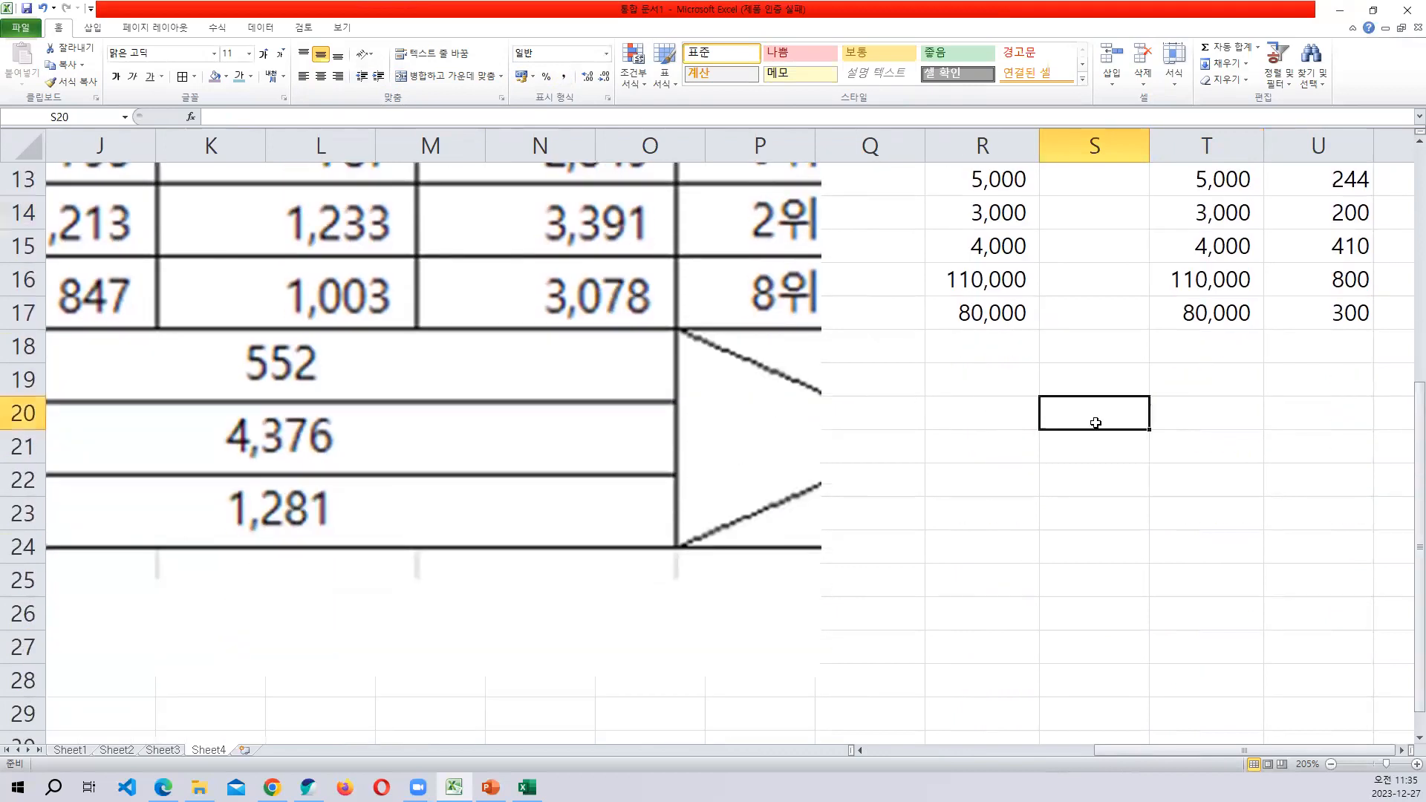
{"action": "type", "text": "15000"}
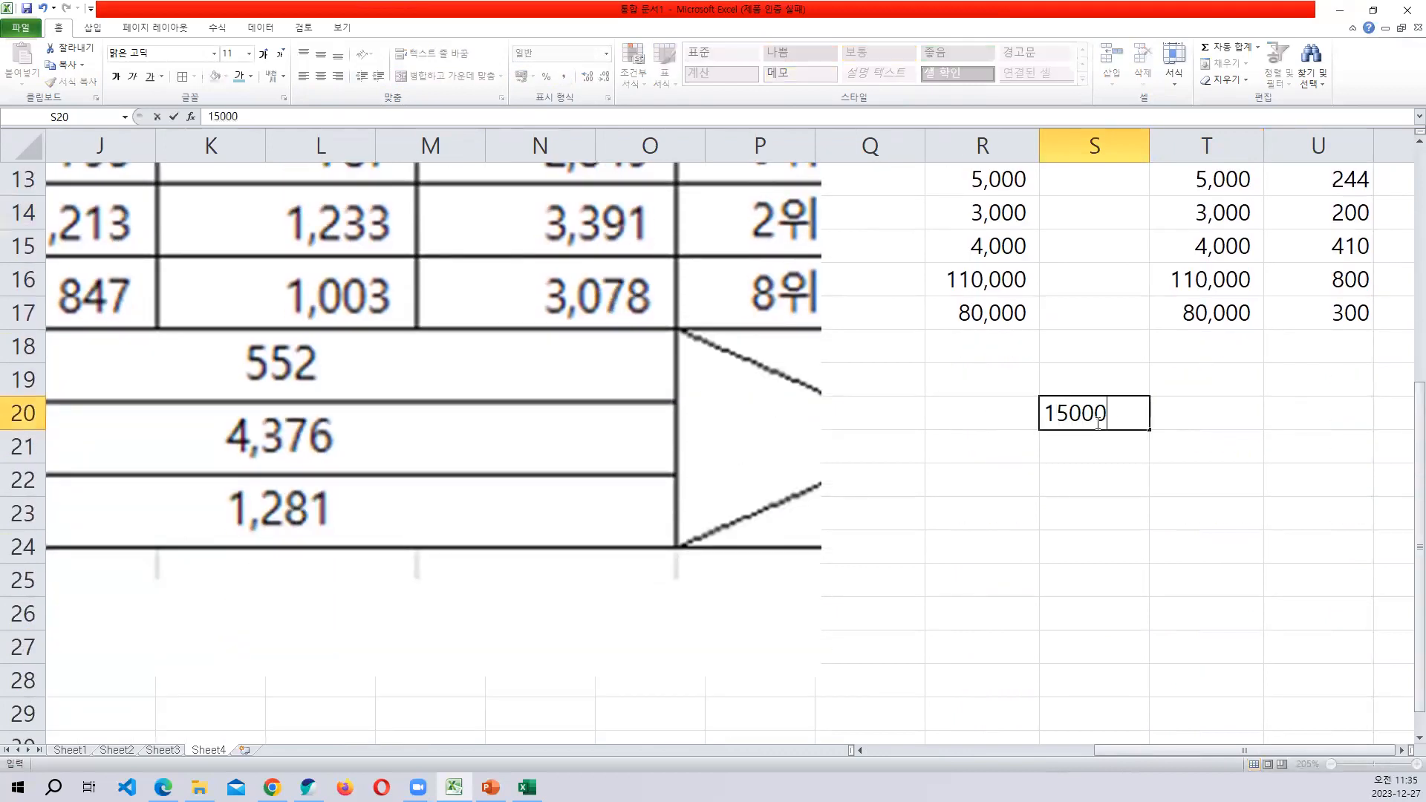
{"action": "key", "text": "Return"}
{"action": "type", "text": "14444"}
{"action": "key", "text": "Return"}
{"action": "type", "text": "135"}
{"action": "key", "text": "Return"}
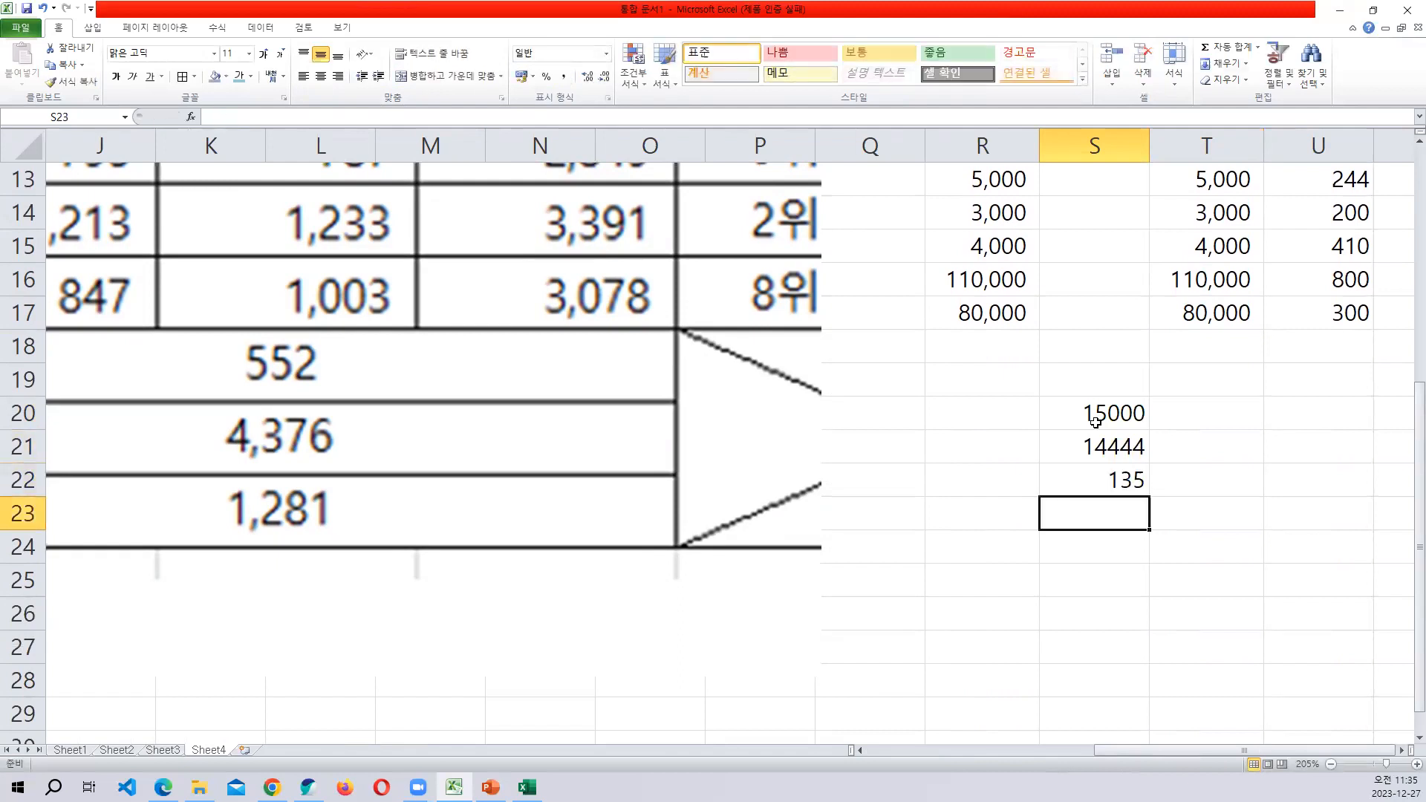
{"action": "type", "text": "1500"}
{"action": "key", "text": "Return"}
{"action": "type", "text": "40000"}
{"action": "key", "text": "Return"}
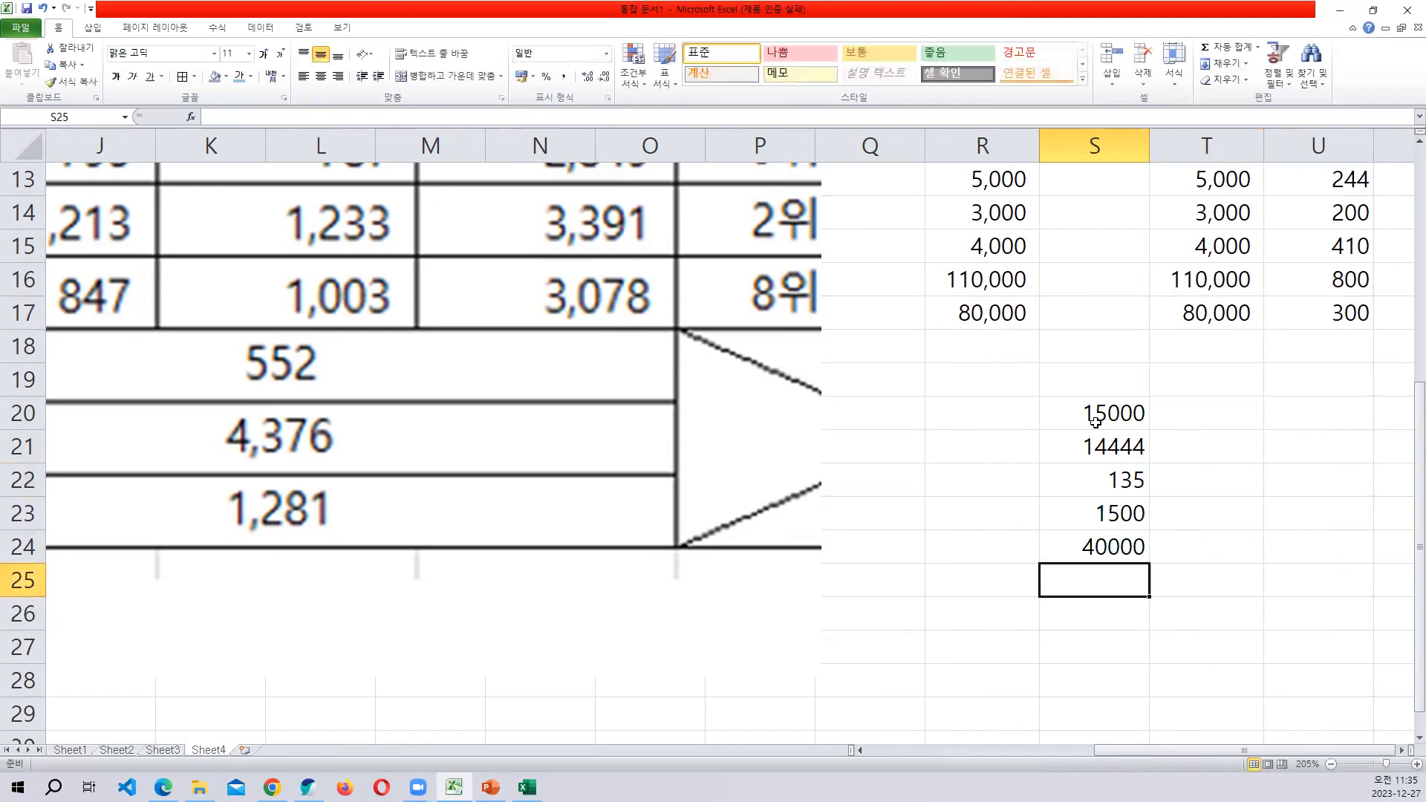
Centre-align the numbers in S20:S24.
{"action": "left_click_drag", "start_coordinate": [1123, 421], "coordinate": [1109, 547]}
{"action": "right_click", "coordinate": [1109, 548]}
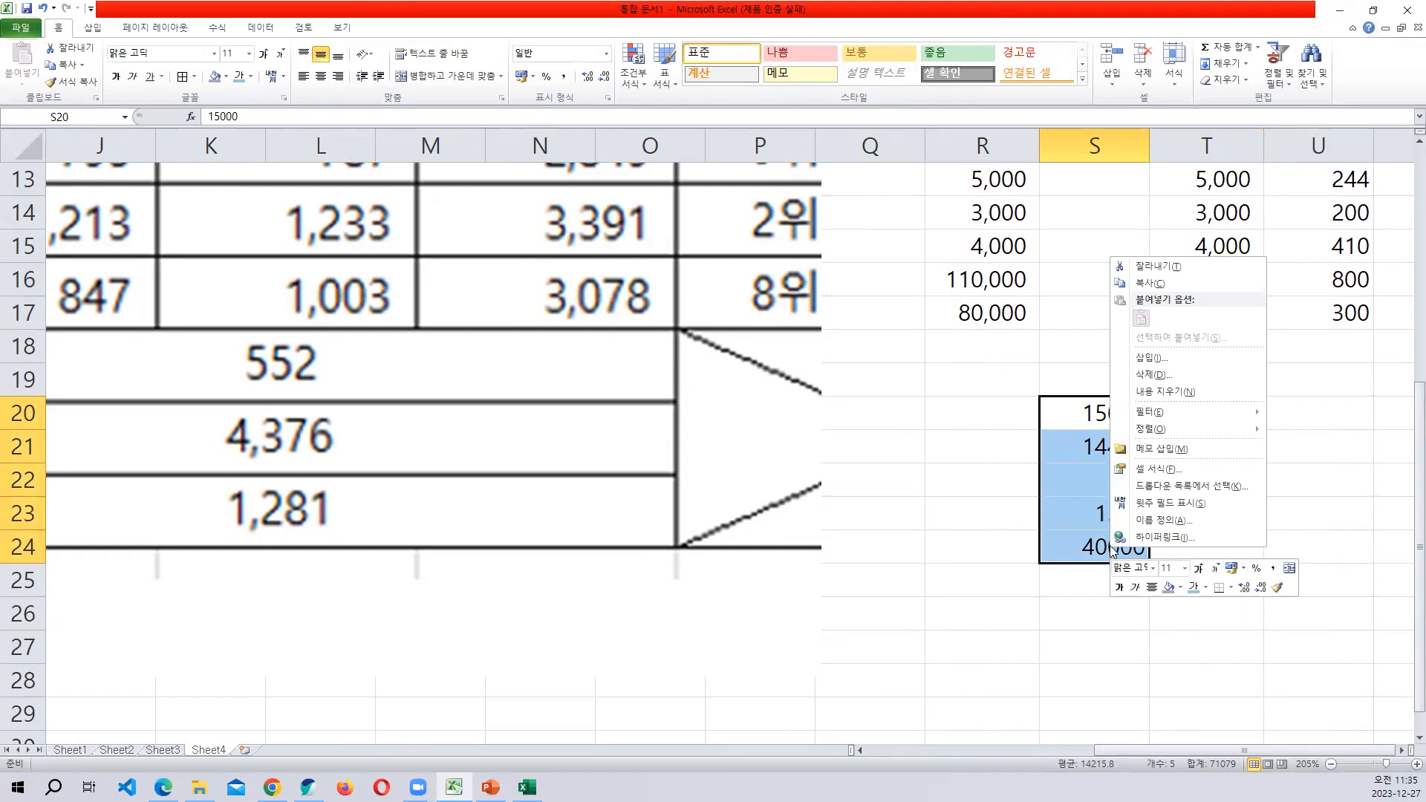
{"action": "left_click", "coordinate": [1171, 470]}
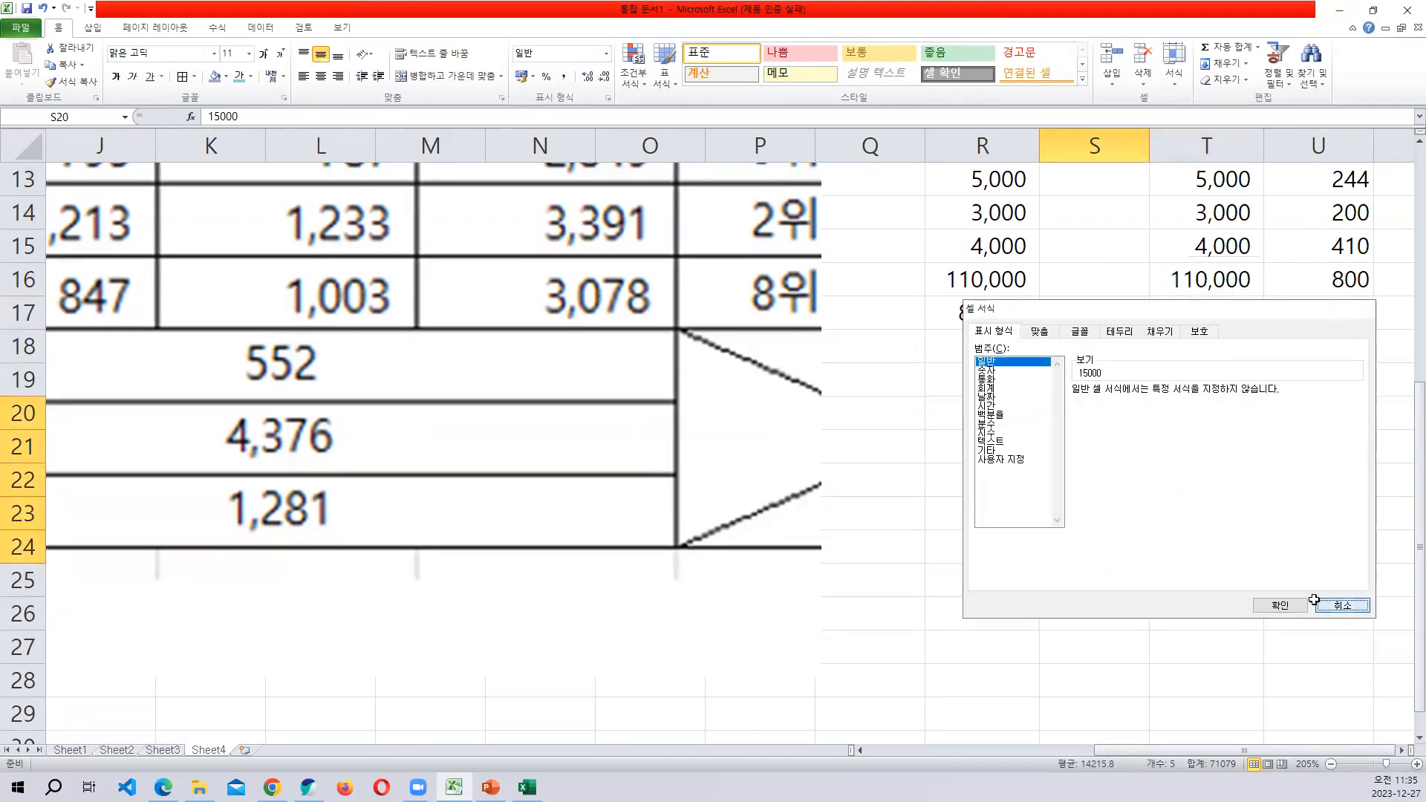
{"action": "left_click", "coordinate": [1342, 605]}
{"action": "left_click", "coordinate": [322, 78]}
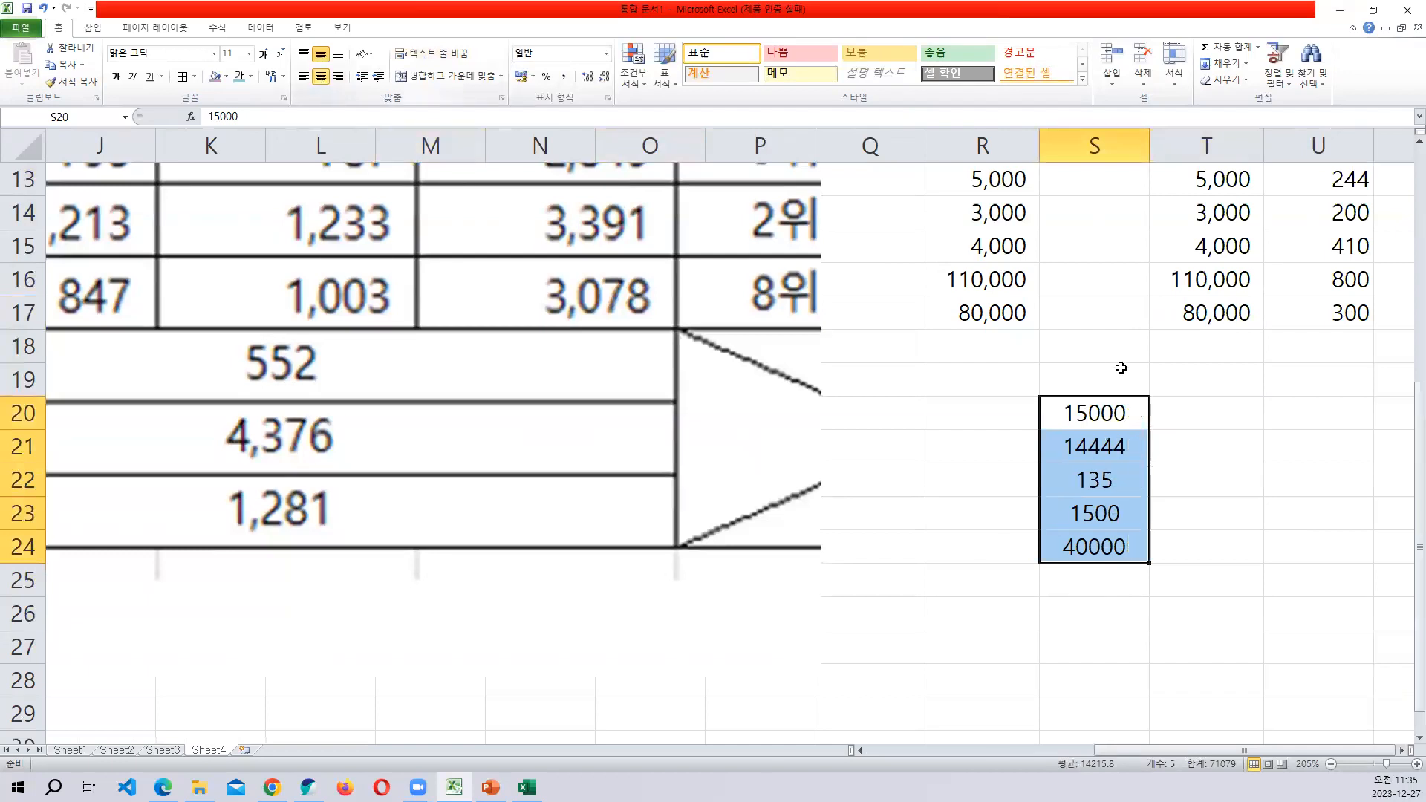
Apply the custom number format #,##0 to S20:S24, capturing the Format Cells dialog as an image before confirming.
{"action": "right_click", "coordinate": [1114, 412]}
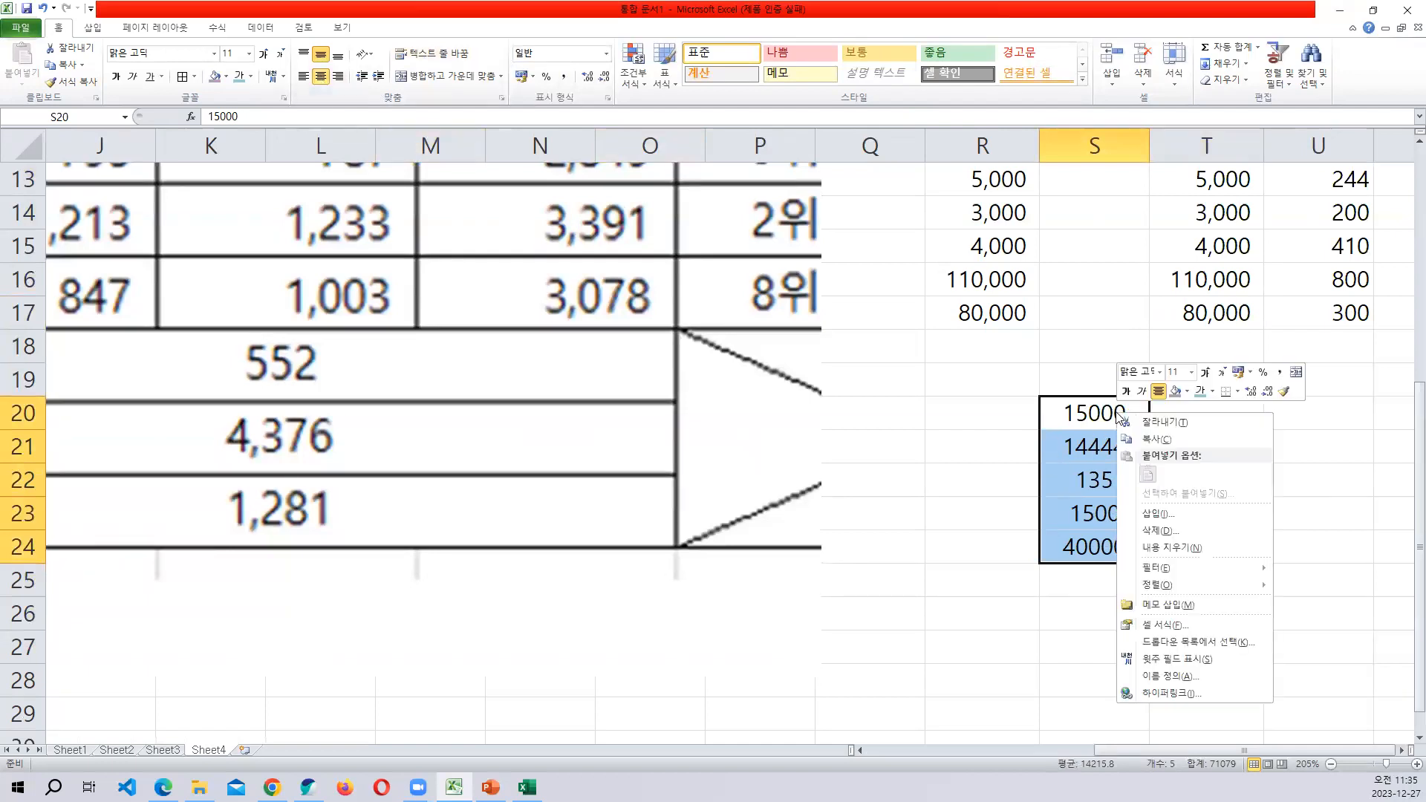
{"action": "left_click", "coordinate": [1175, 627]}
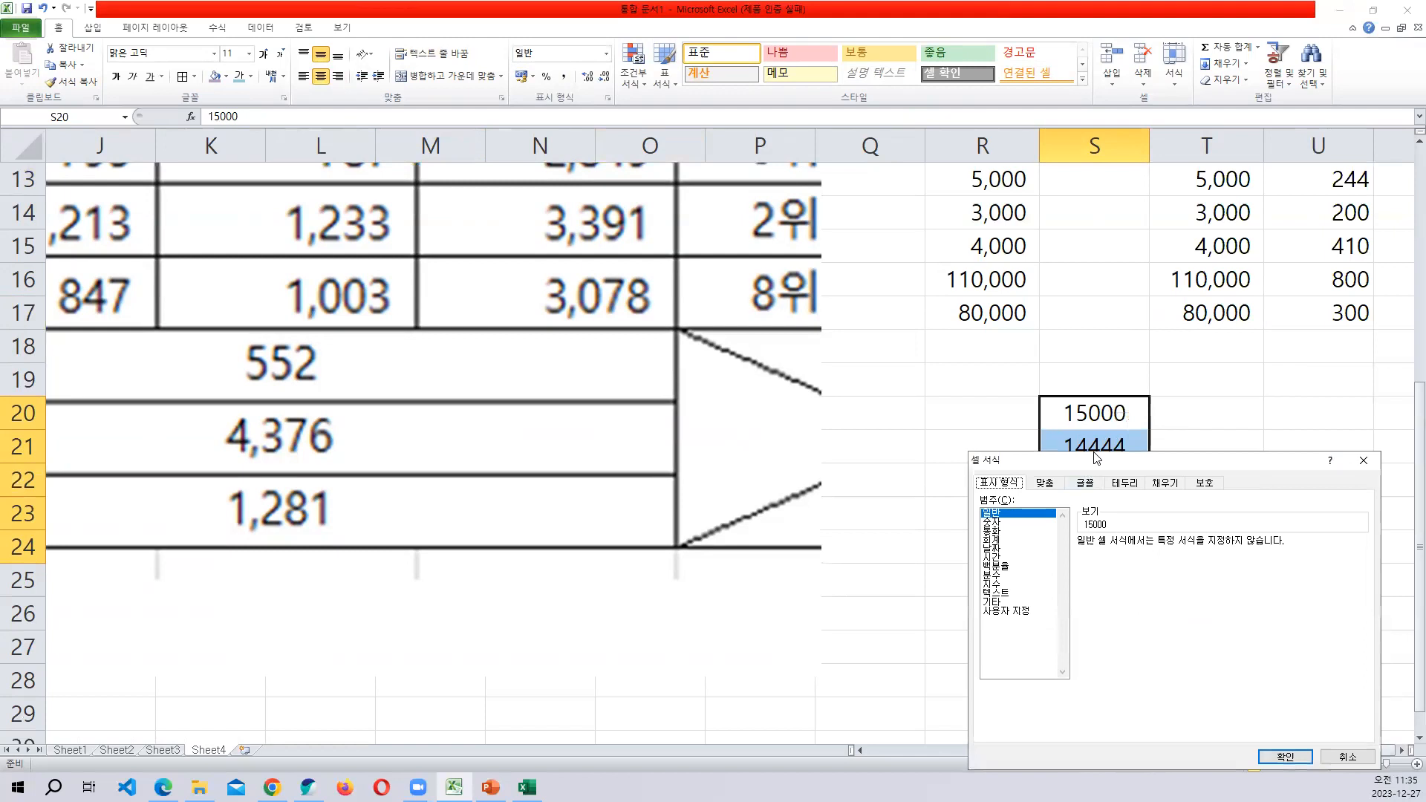
{"action": "left_click", "coordinate": [401, 336]}
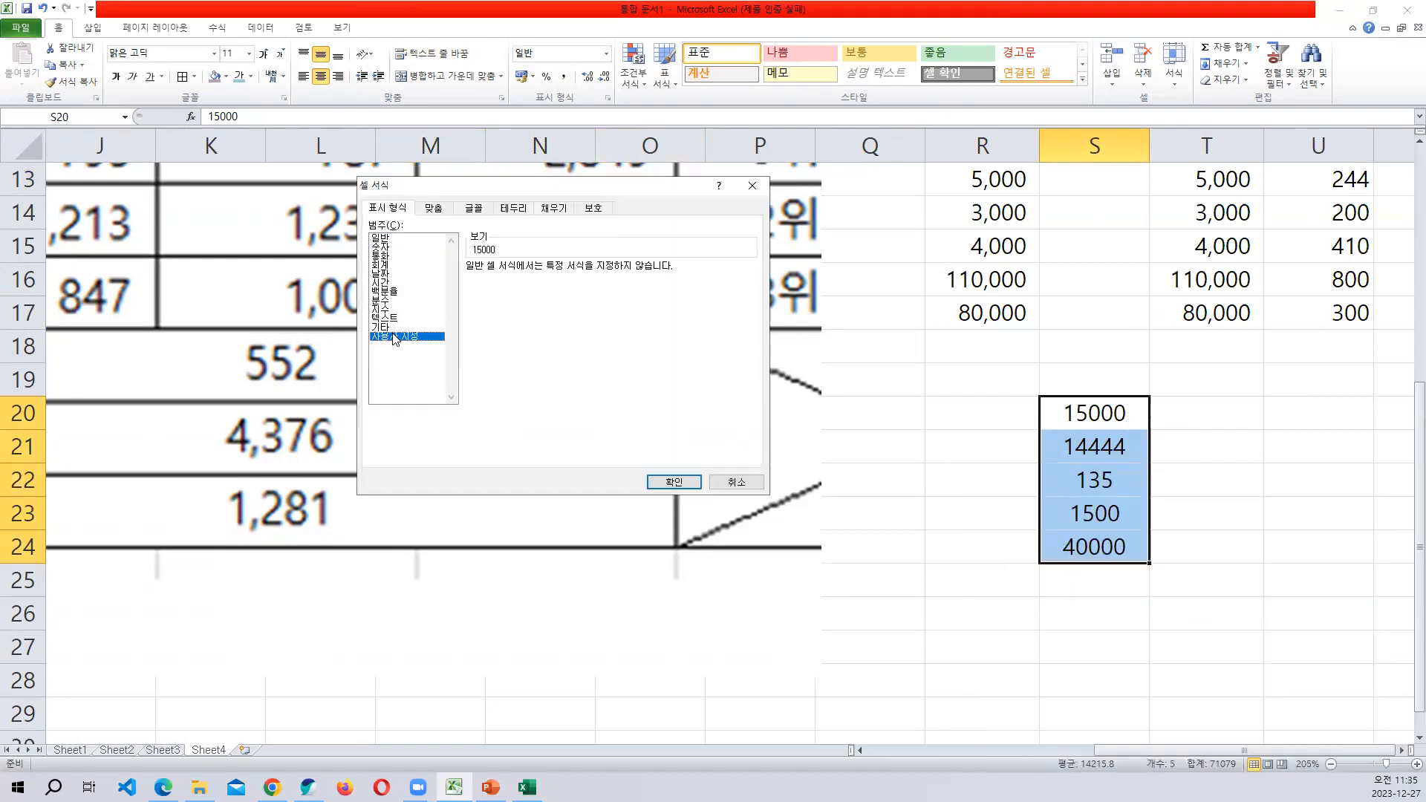
{"action": "left_click", "coordinate": [485, 318]}
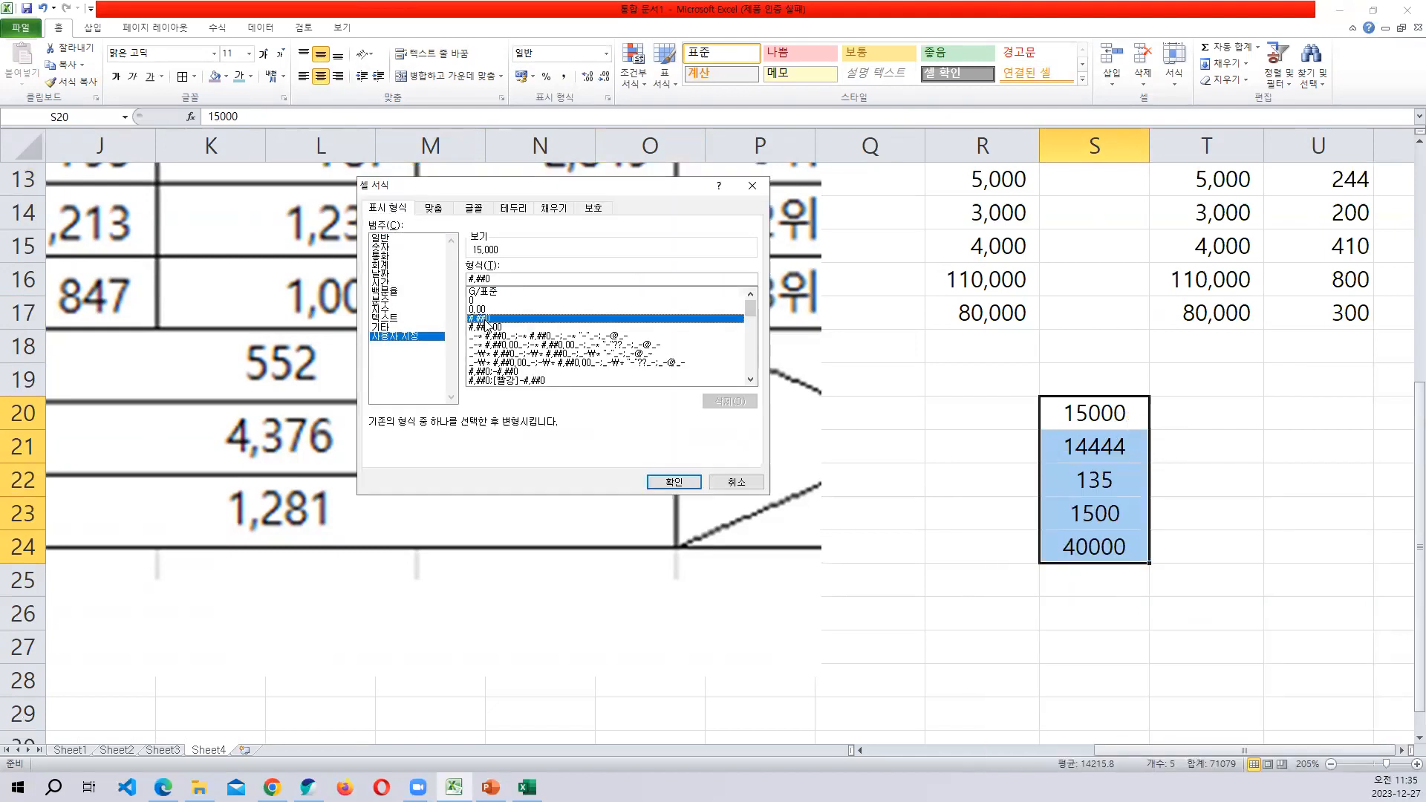
{"action": "key", "text": "ctrl+Print"}
{"action": "left_click_drag", "start_coordinate": [297, 134], "coordinate": [770, 502]}
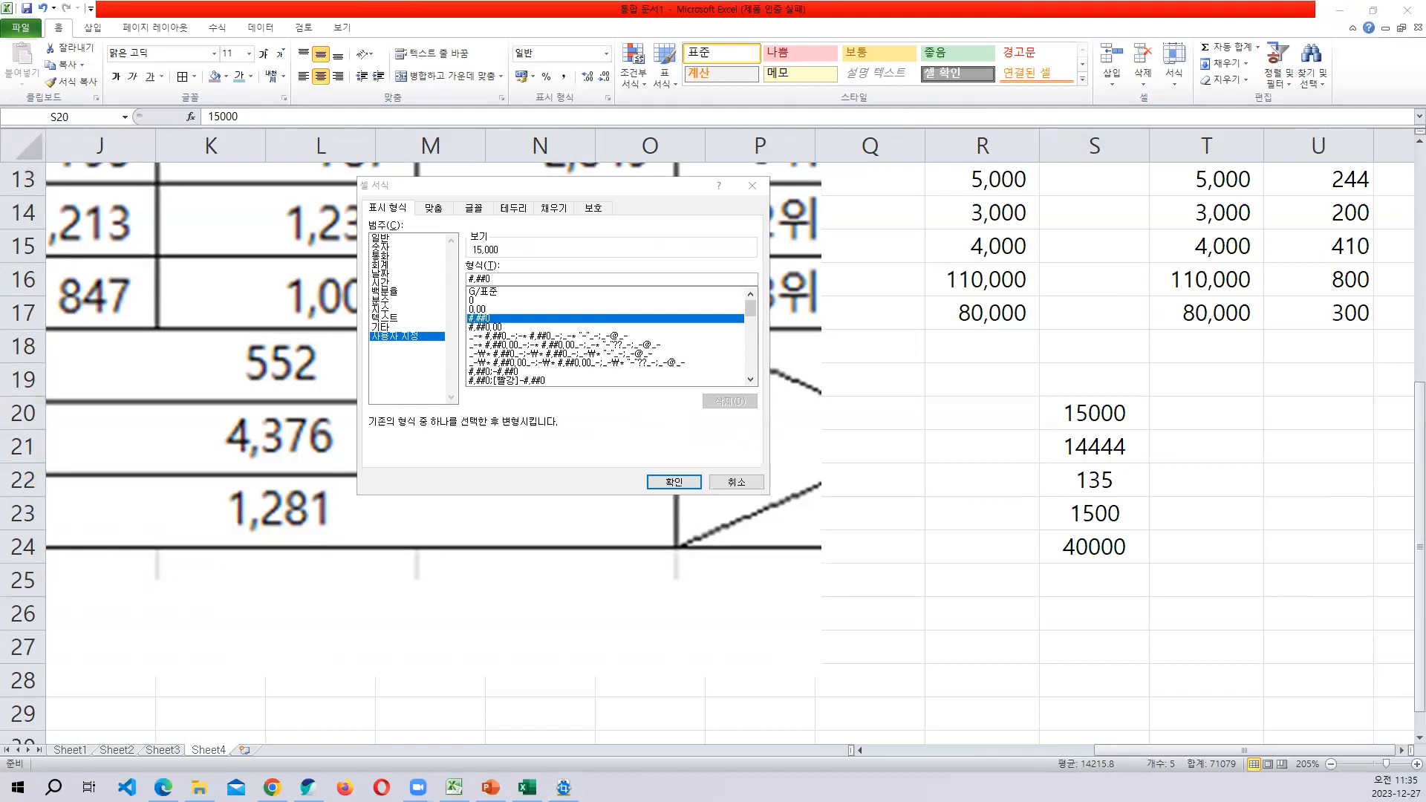
{"action": "left_click", "coordinate": [674, 482]}
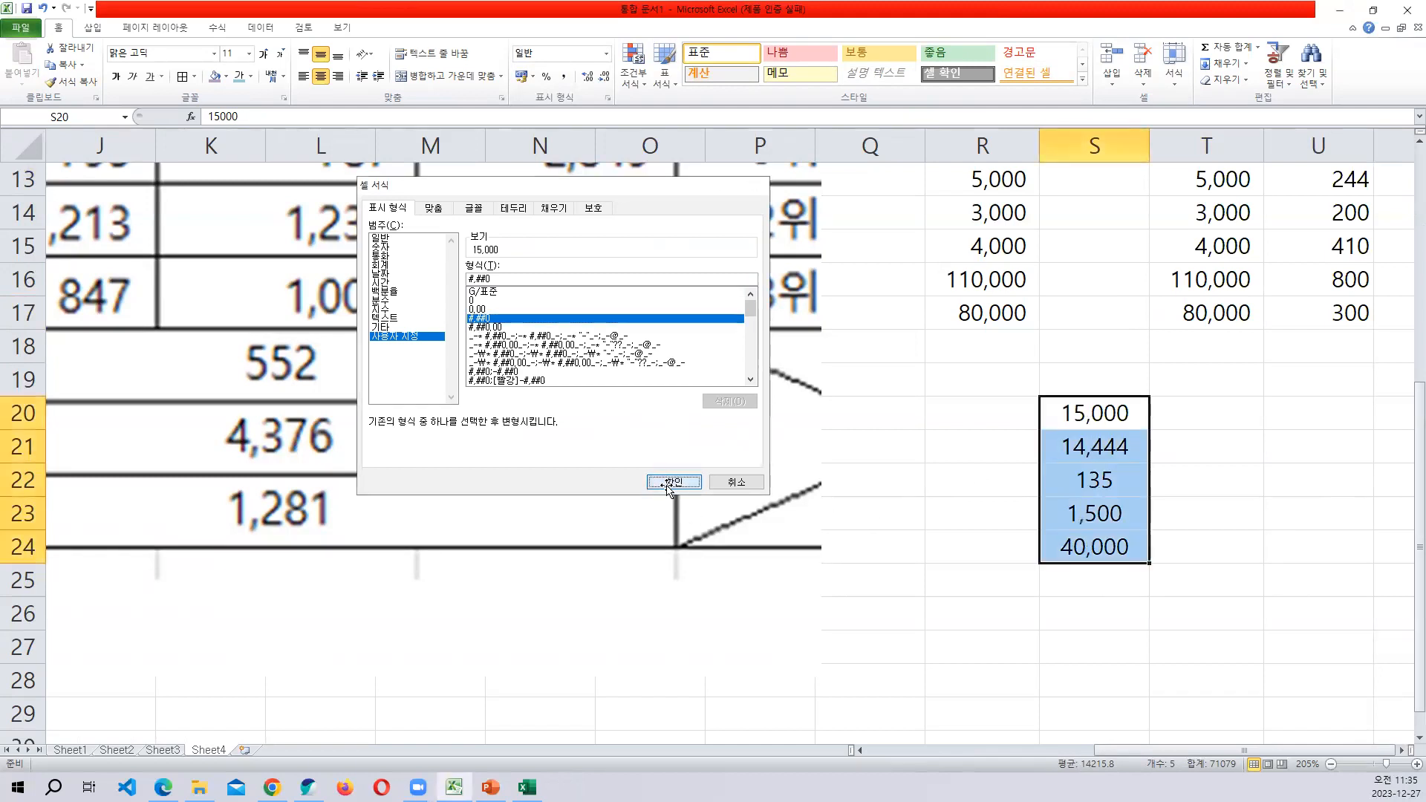
Paste the captured Format Cells dialog image into the sheet and enlarge it over the columns beside the numbers.
{"action": "left_click", "coordinate": [711, 466]}
{"action": "key", "text": "ctrl+v"}
{"action": "left_click_drag", "start_coordinate": [1195, 527], "coordinate": [224, 213]}
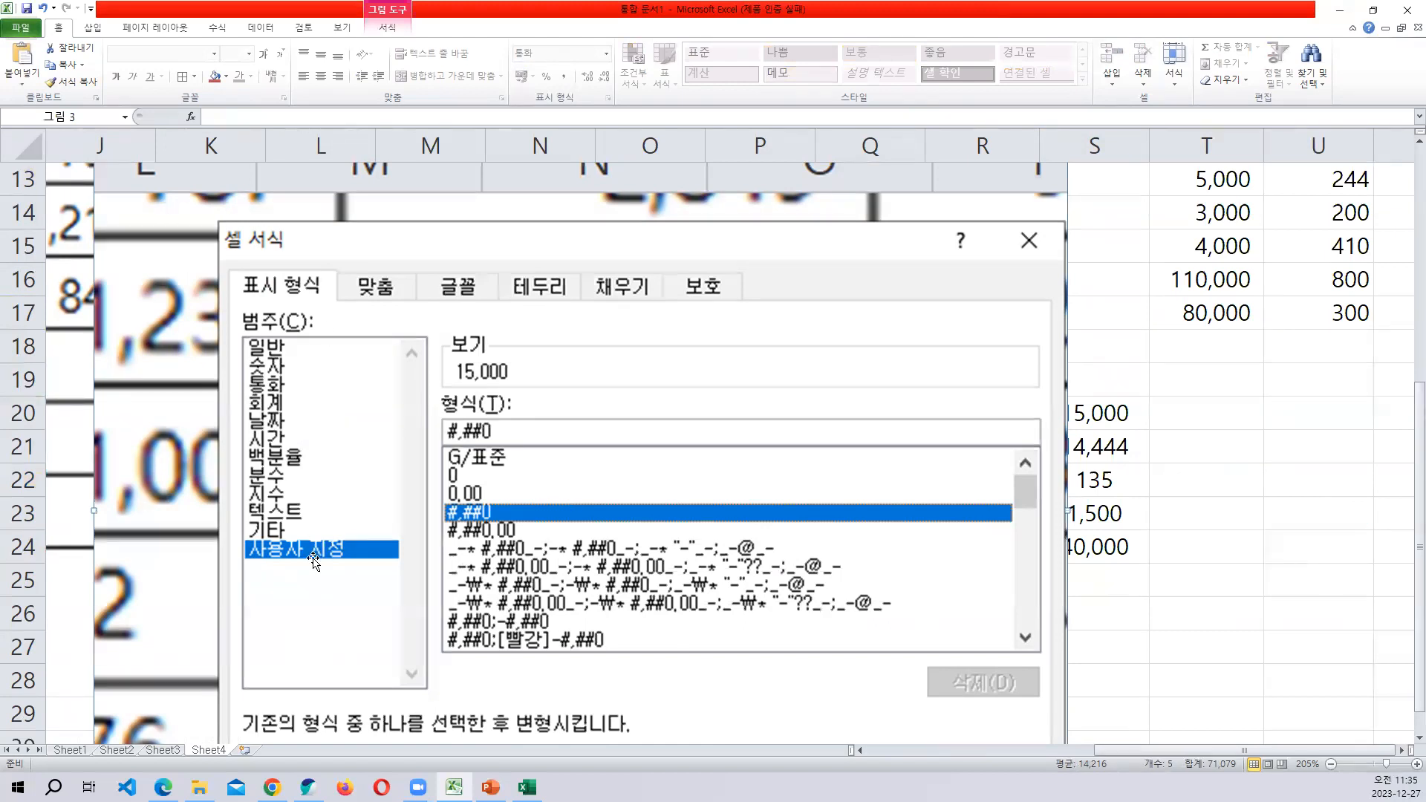
Draw a rectangle about 0.59 cm high and 1.92 cm wide over the 표시 형식 tab in the pasted image.
{"action": "left_click", "coordinate": [93, 27]}
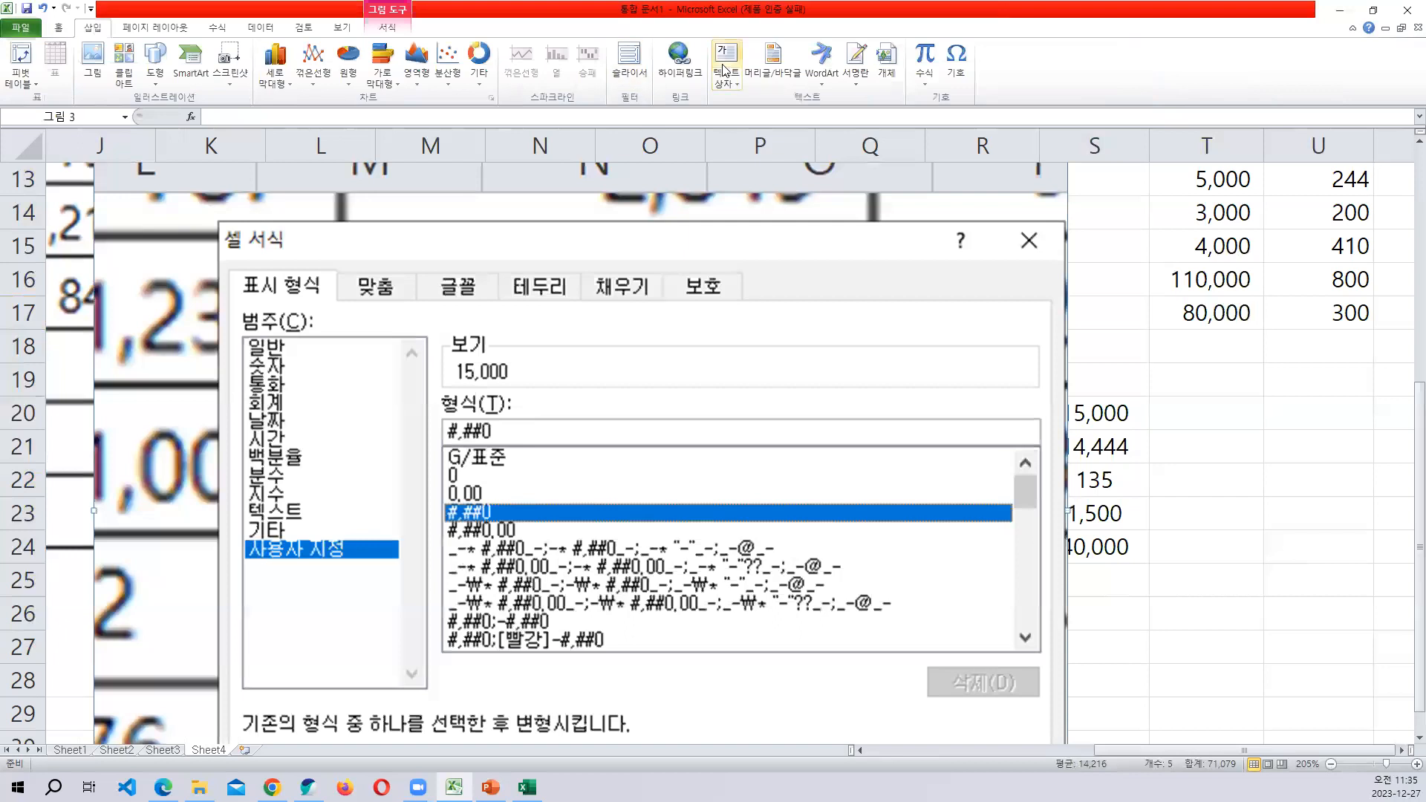
{"action": "left_click", "coordinate": [154, 66]}
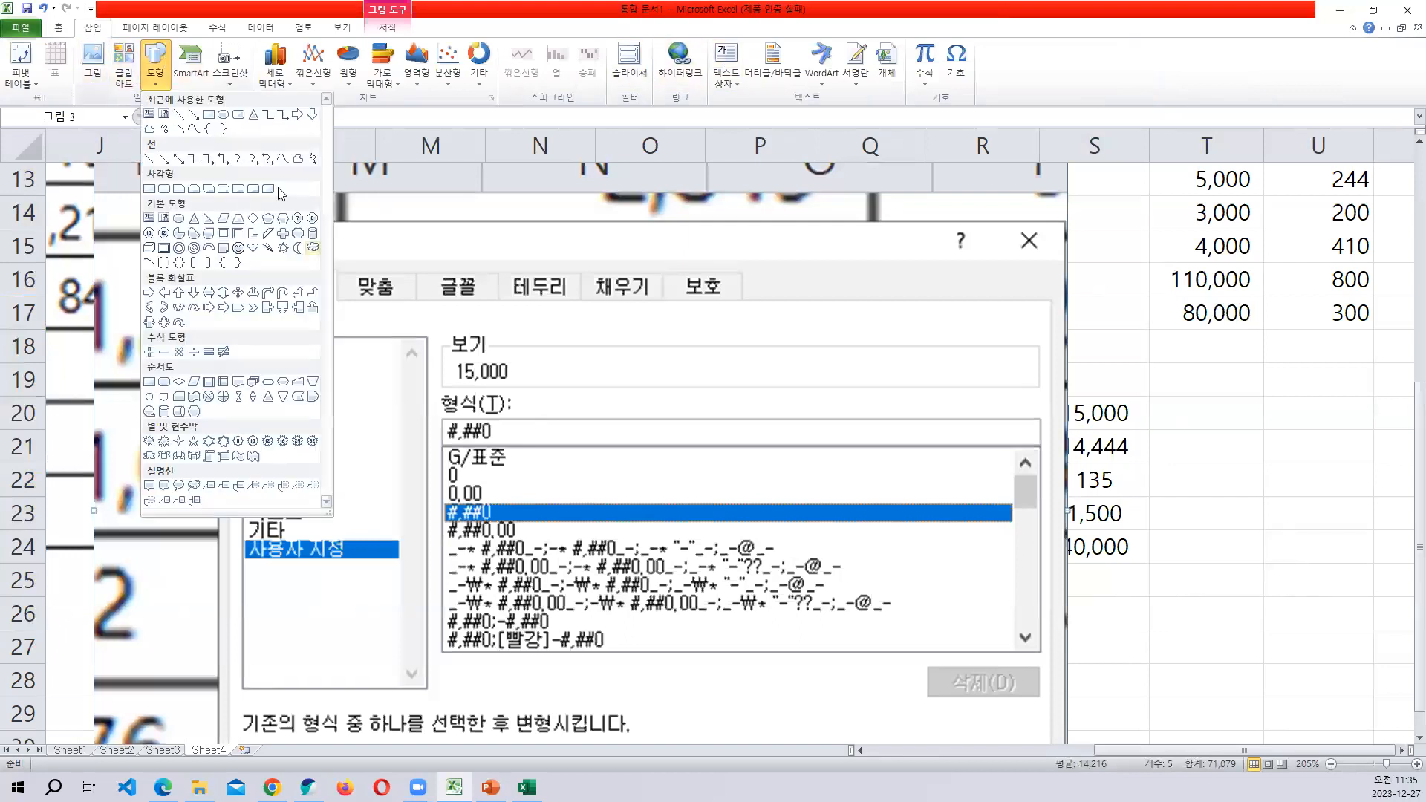
{"action": "left_click", "coordinate": [208, 114]}
{"action": "left_click_drag", "start_coordinate": [228, 266], "coordinate": [340, 300]}
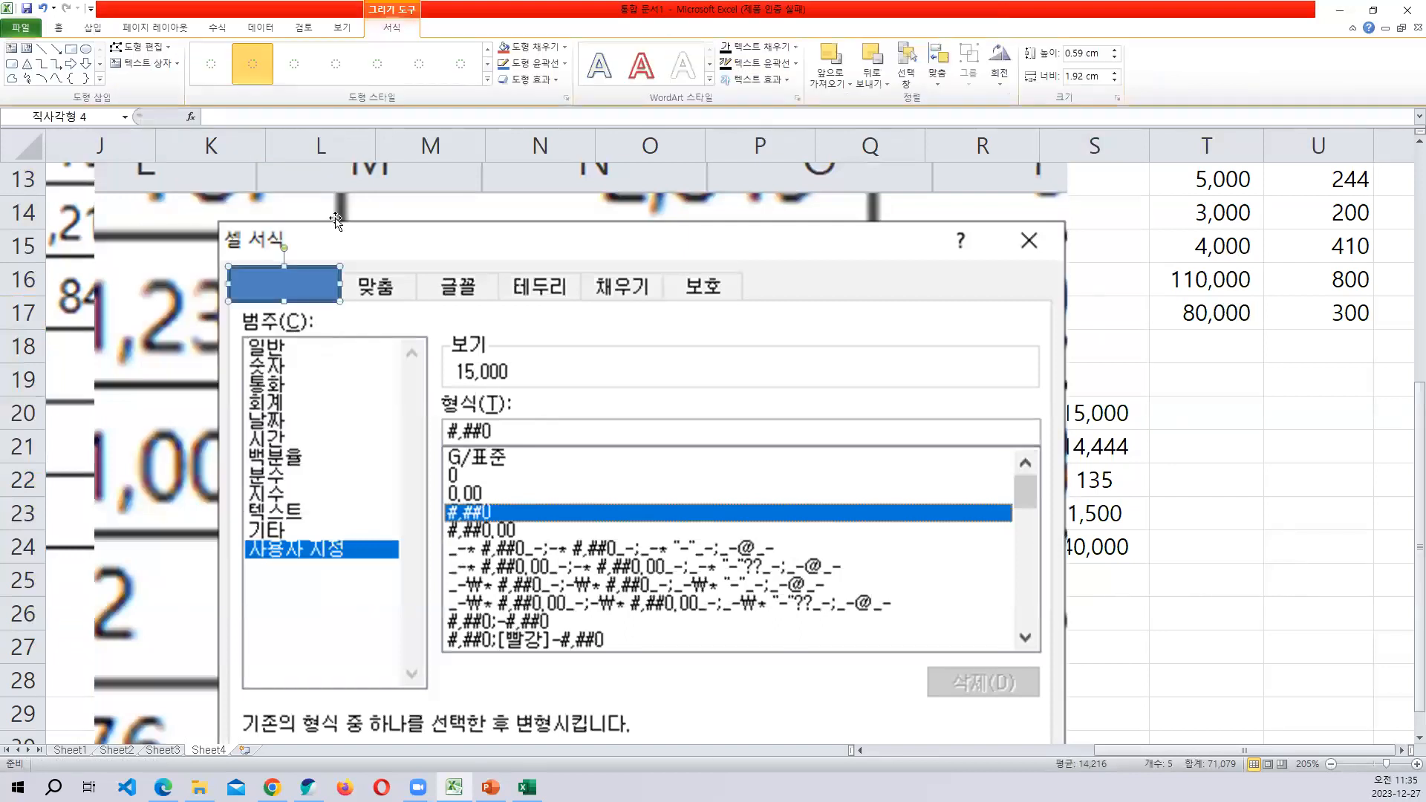
Remove the rectangle's fill and give it a red dash-dot outline.
{"action": "left_click", "coordinate": [564, 47]}
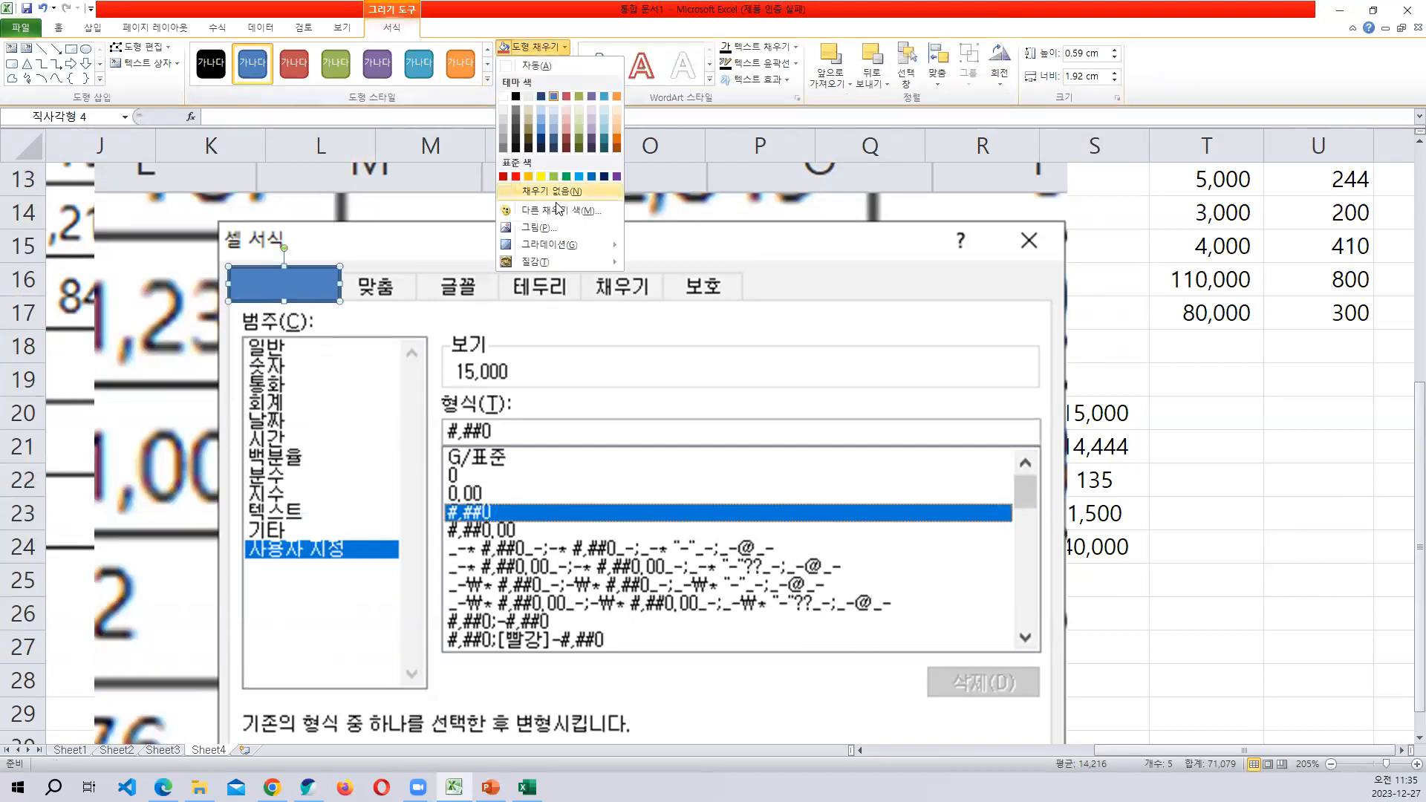
{"action": "left_click", "coordinate": [549, 195]}
{"action": "left_click", "coordinate": [534, 63]}
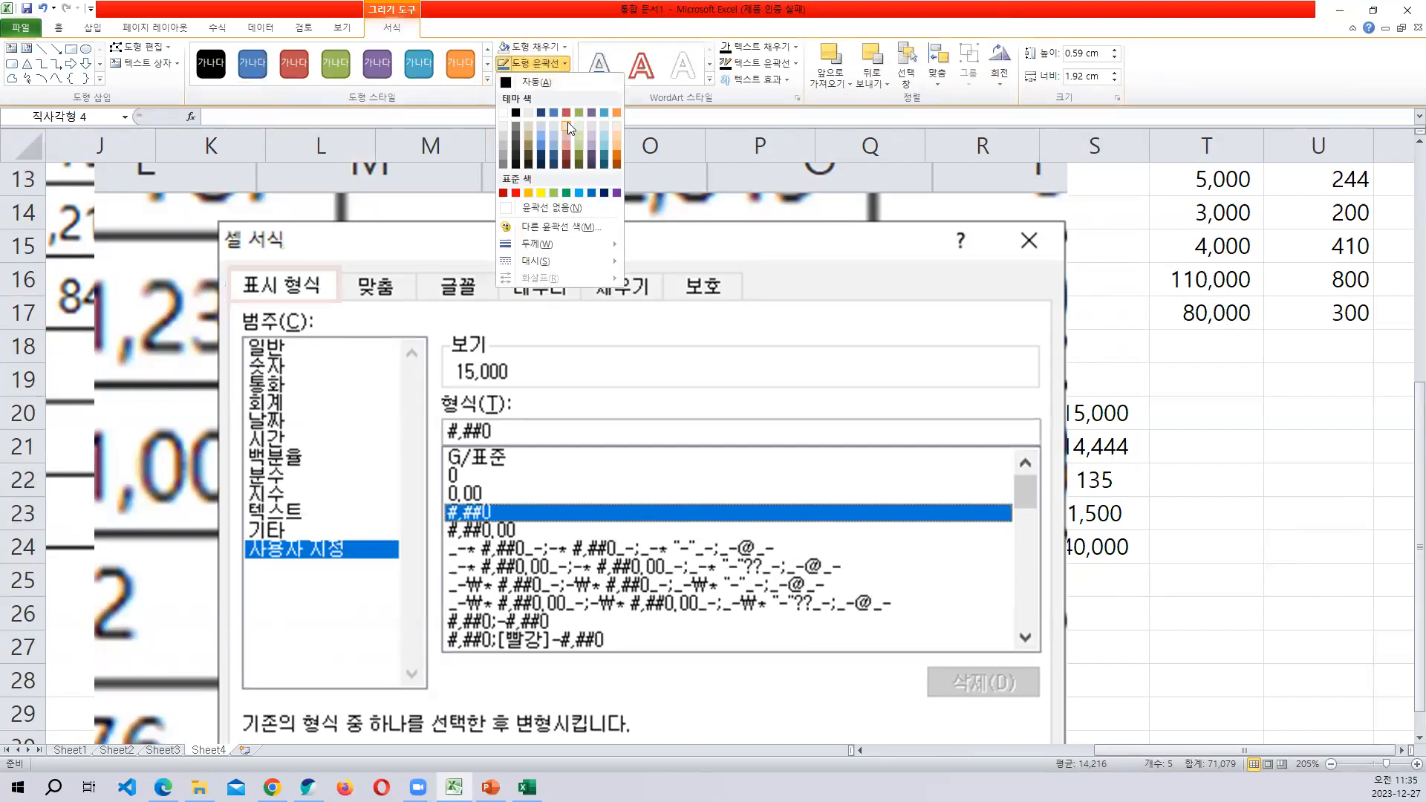
{"action": "left_click", "coordinate": [566, 113]}
{"action": "left_click", "coordinate": [539, 63]}
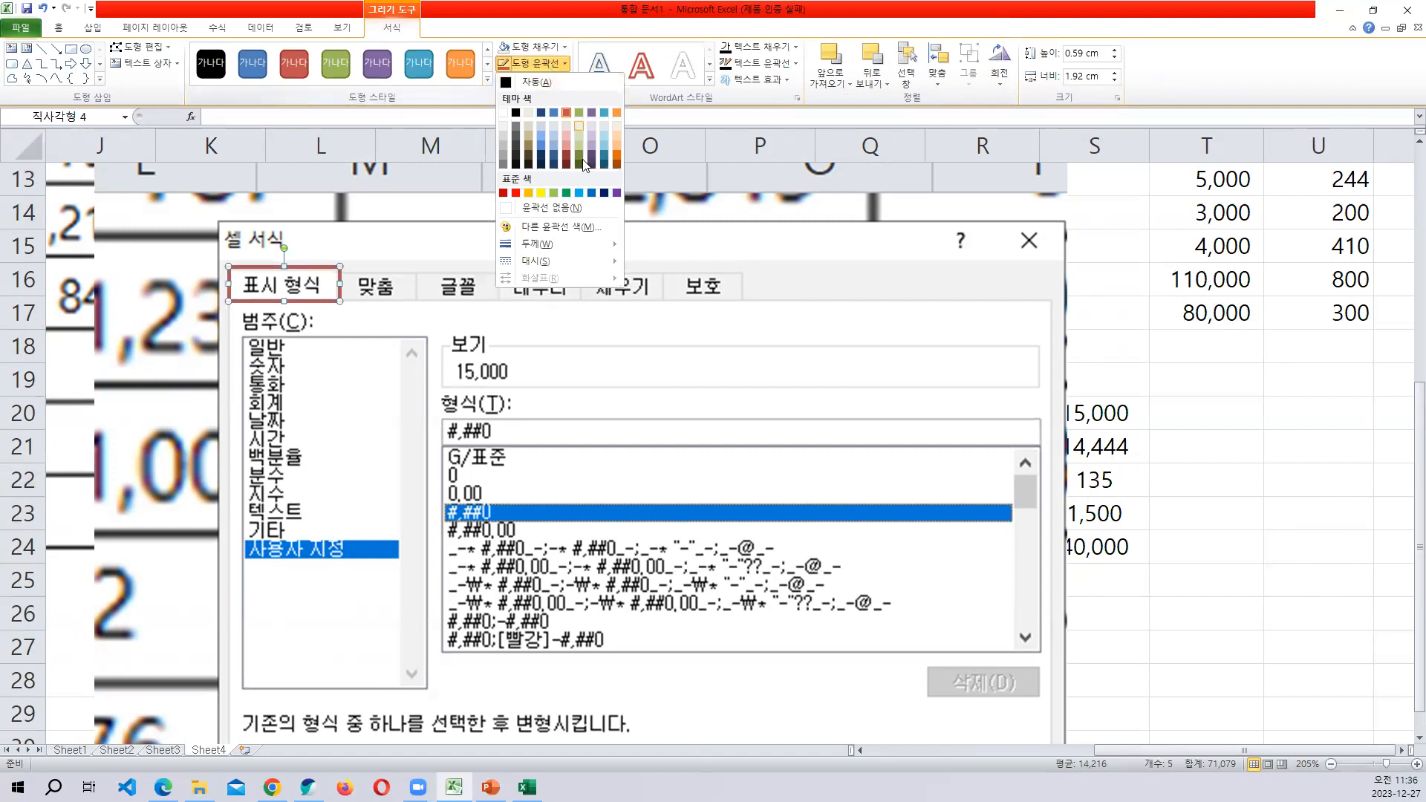
{"action": "mouse_move", "coordinate": [563, 260]}
{"action": "left_click", "coordinate": [661, 318]}
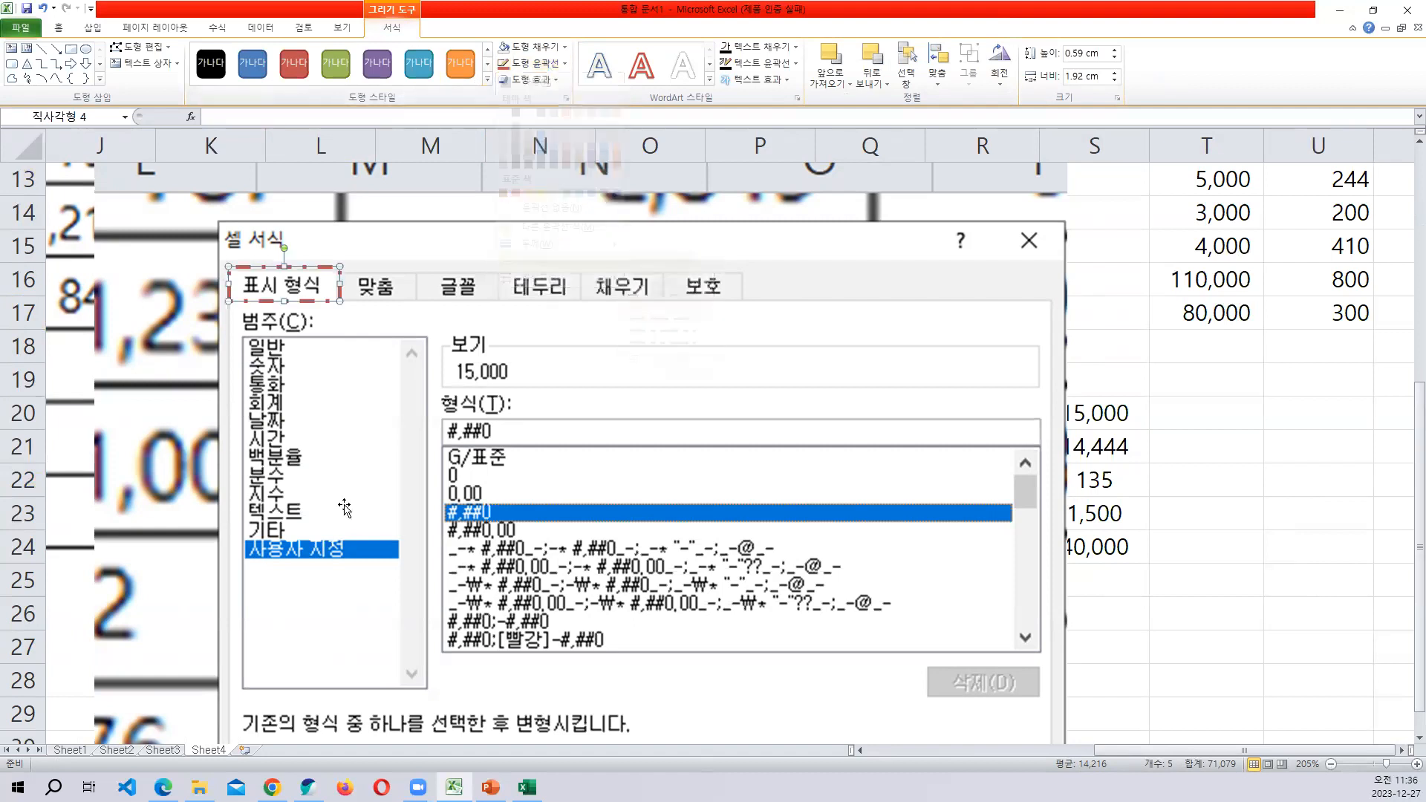
Copy the dashed rectangle onto the 사용자 지정 category and the #,##0 format field in the pasted image.
{"action": "left_click_drag", "start_coordinate": [327, 301], "coordinate": [310, 576]}
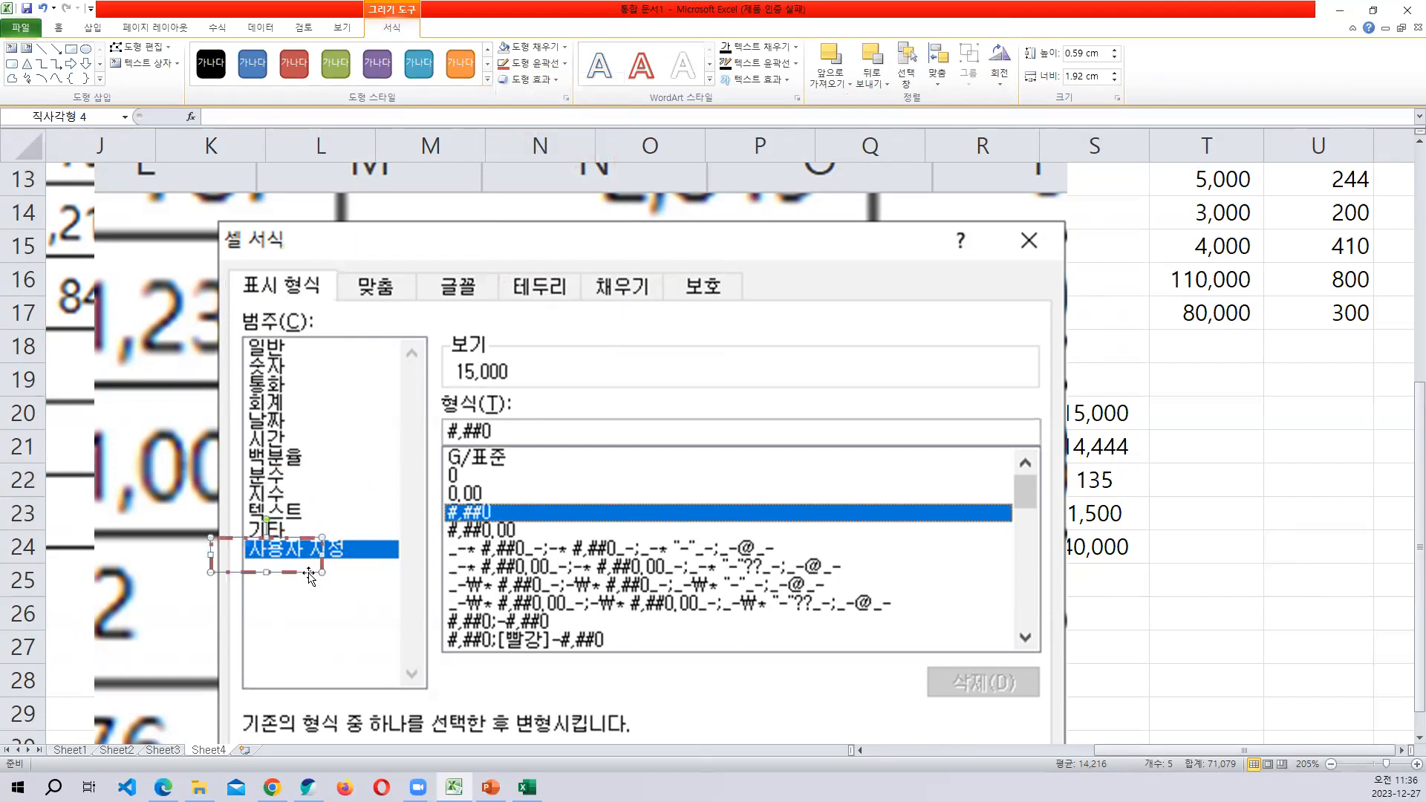
{"action": "key", "text": "ctrl+z"}
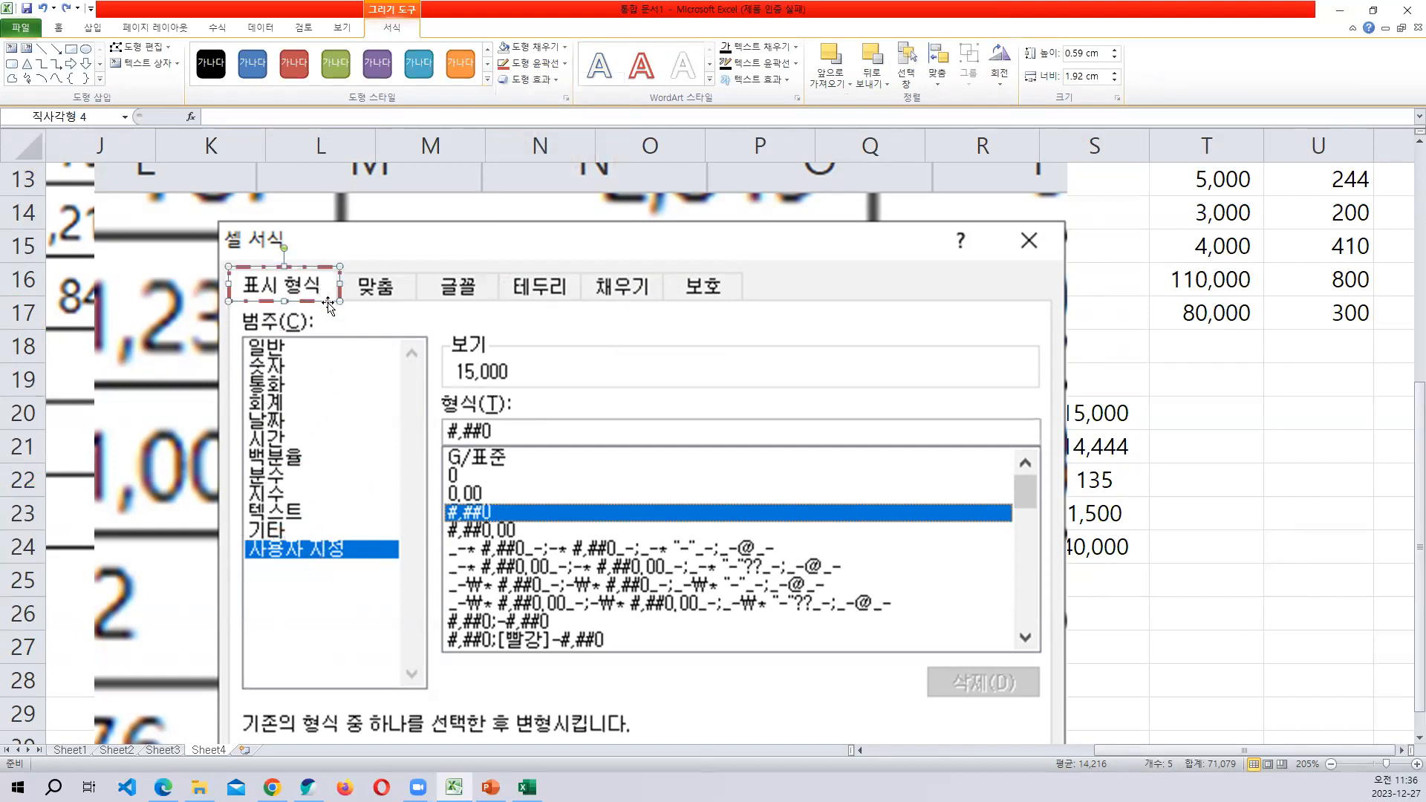
{"action": "left_click_drag", "start_coordinate": [333, 303], "coordinate": [546, 441]}
{"action": "left_click", "coordinate": [348, 556]}
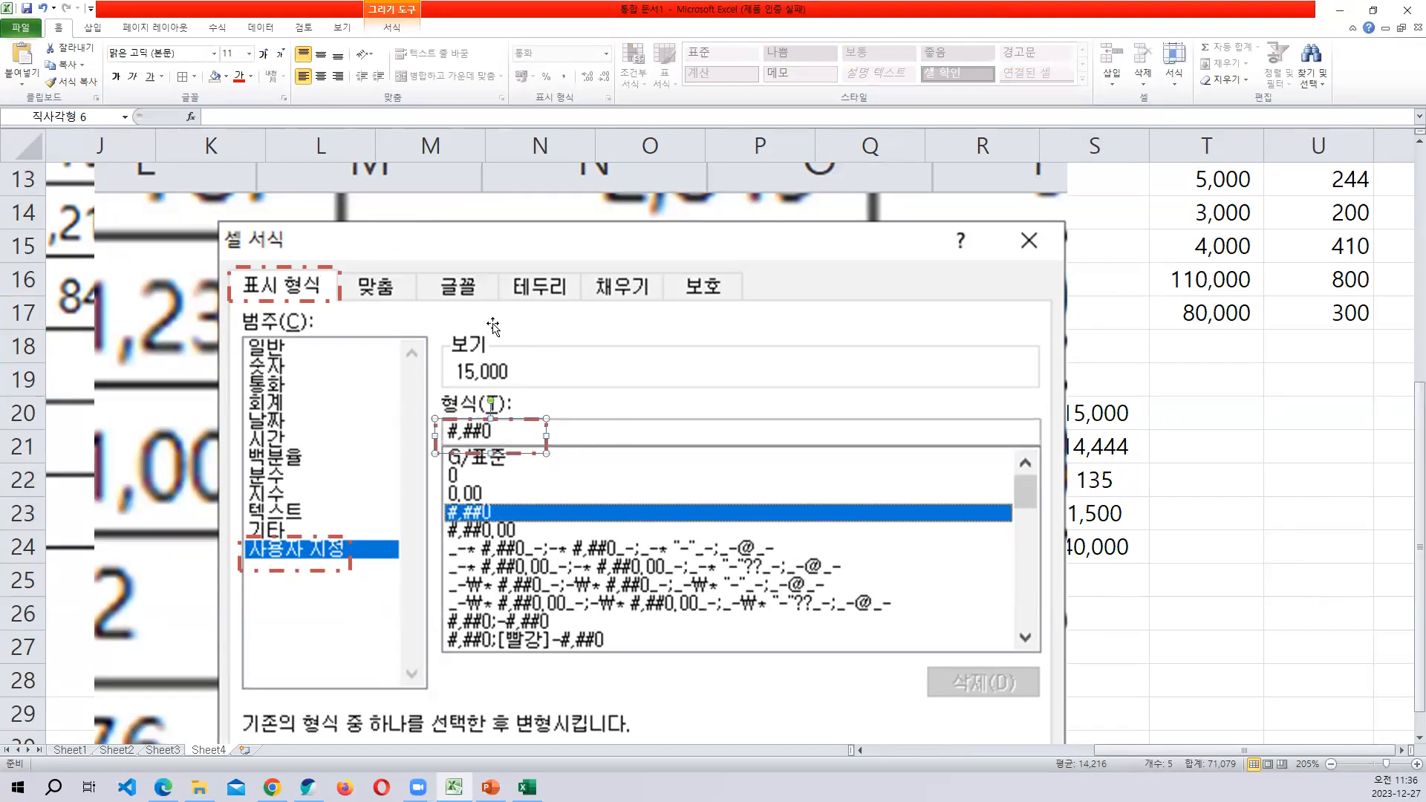
Insert a text box above the format list in the pasted image containing #,##0.
{"action": "left_click", "coordinate": [92, 28]}
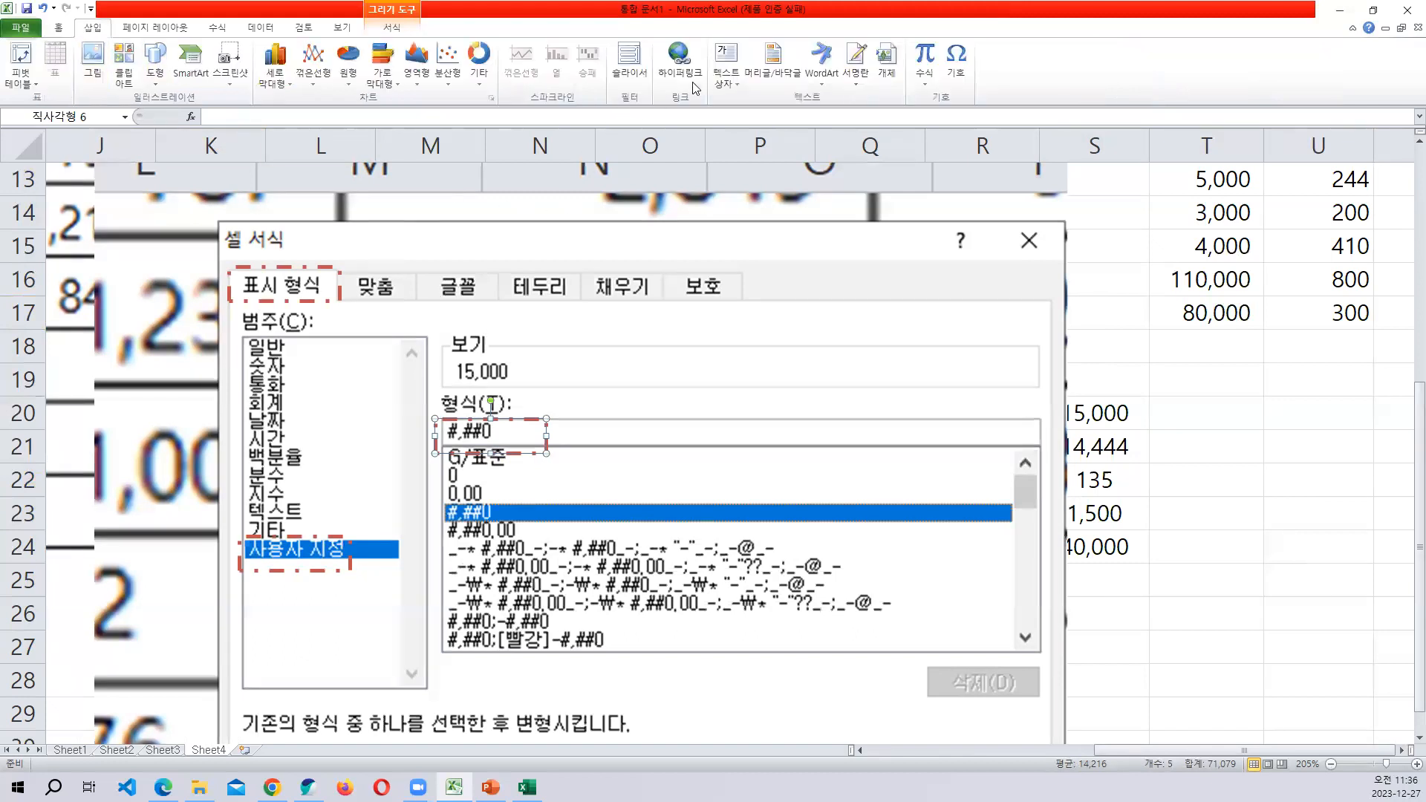
{"action": "left_click", "coordinate": [726, 63]}
{"action": "left_click", "coordinate": [649, 358]}
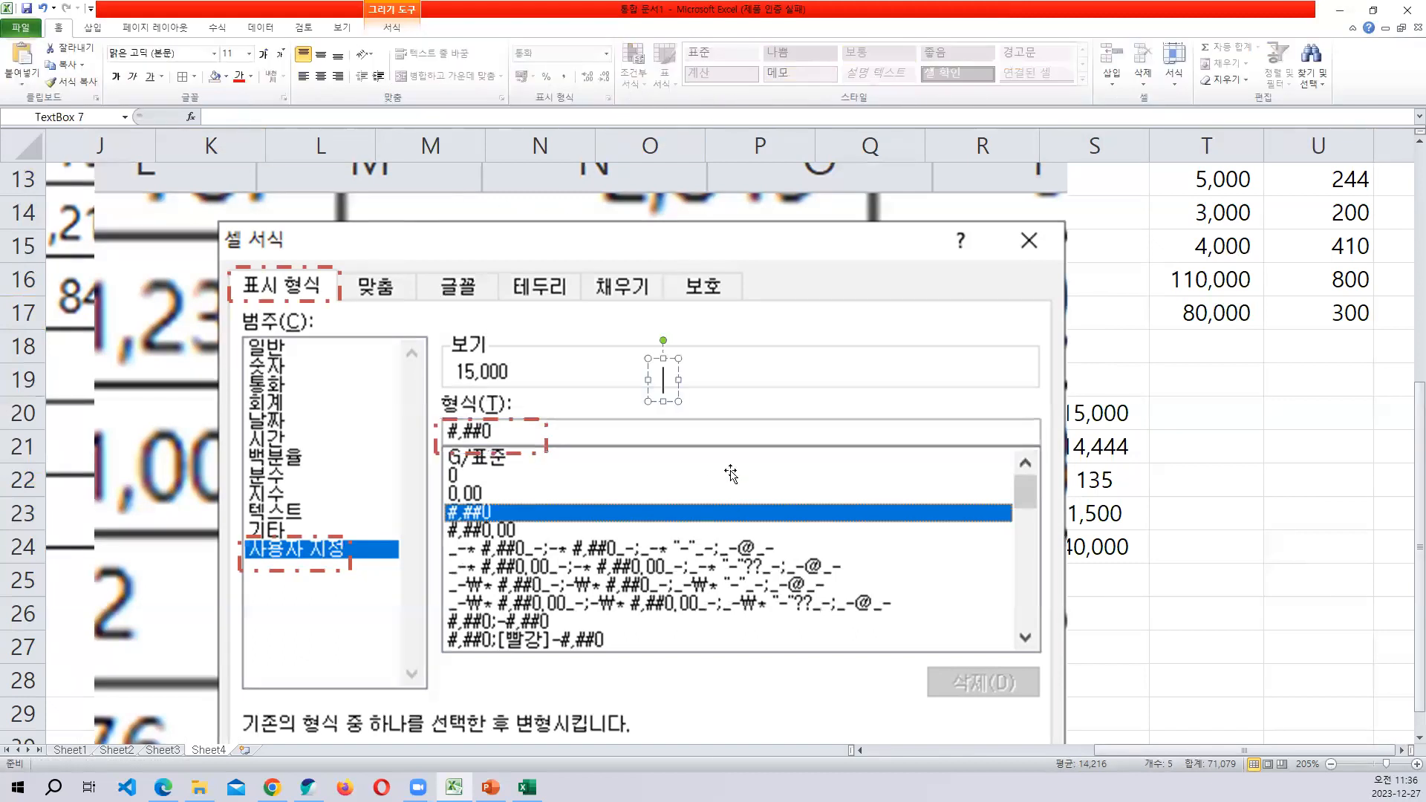
{"action": "type", "text": "#,###"}
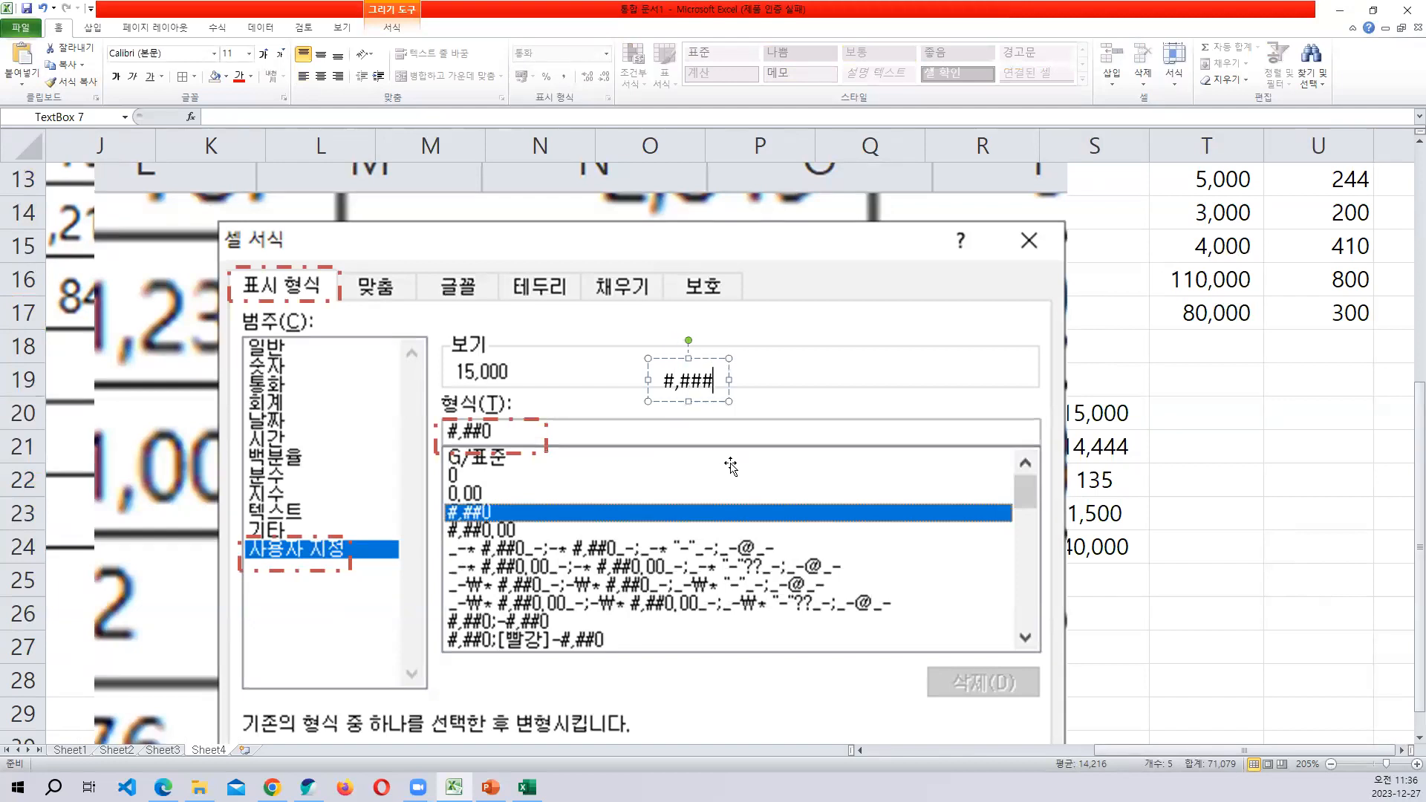
{"action": "key", "text": "BackSpace"}
{"action": "type", "text": "0"}
Enlarge the #,##0 text box's font to size 32.
{"action": "left_click", "coordinate": [668, 356]}
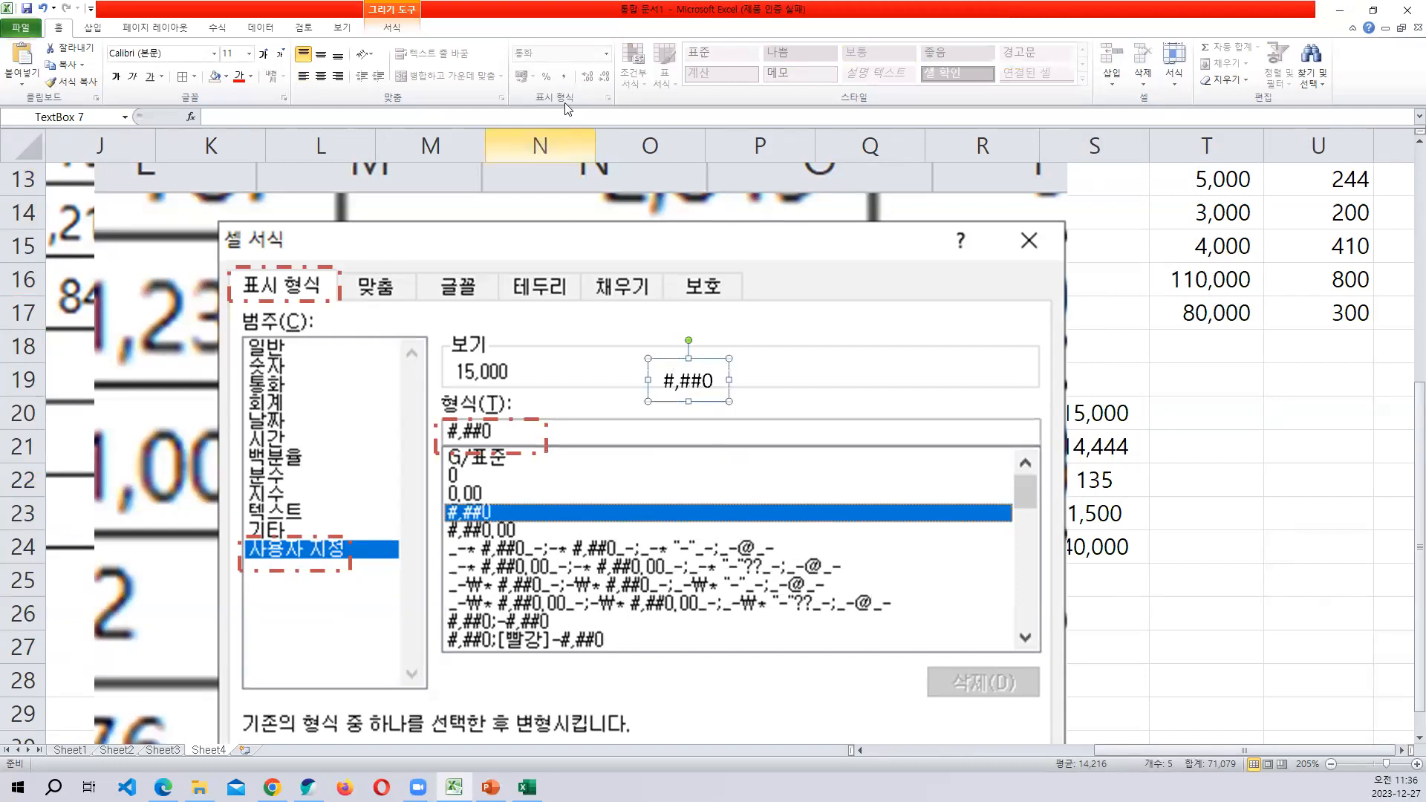
{"action": "left_click", "coordinate": [262, 54]}
{"action": "left_click", "coordinate": [263, 54]}
{"action": "left_click", "coordinate": [263, 53]}
{"action": "left_click", "coordinate": [263, 53]}
Extend the text box to read "#,##0 - 천단위 구분" and move it over the format field in the pasted image.
{"action": "left_click", "coordinate": [817, 401]}
{"action": "type", "text": "-"}
{"action": "type", "text": " 처"}
{"action": "type", "text": "ㄴ단위 구부"}
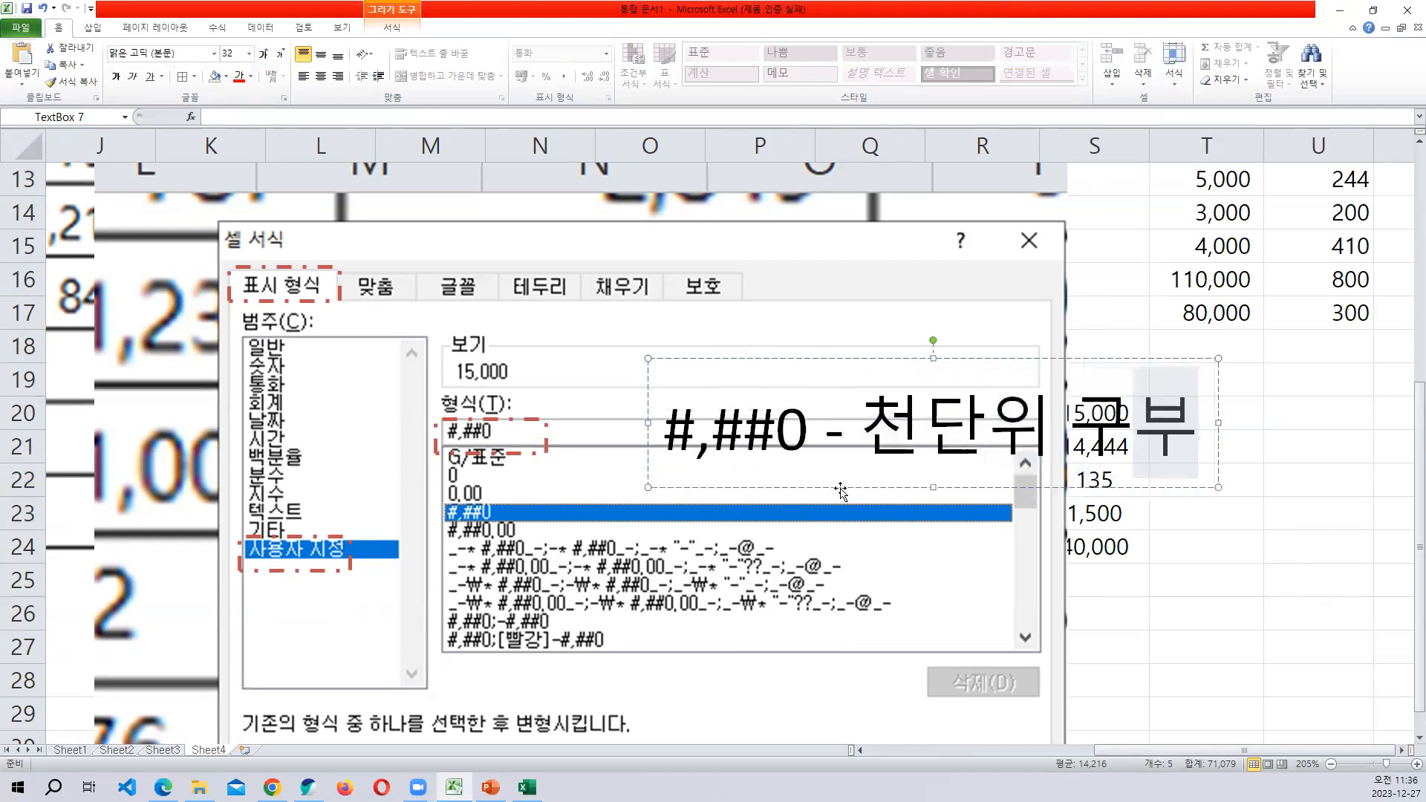
{"action": "type", "text": "ㄴ"}
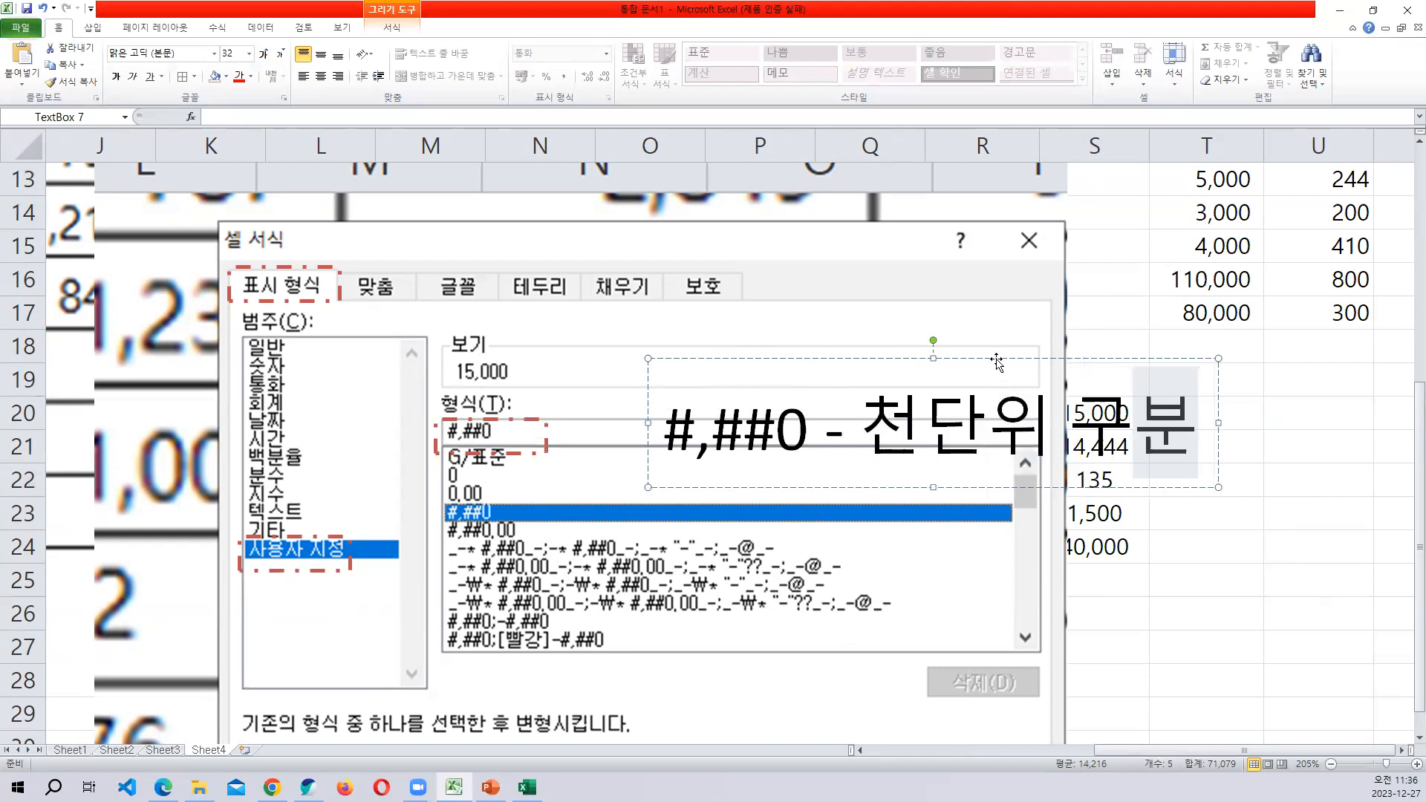
{"action": "left_click_drag", "start_coordinate": [991, 363], "coordinate": [774, 331]}
{"action": "left_click", "coordinate": [1161, 437]}
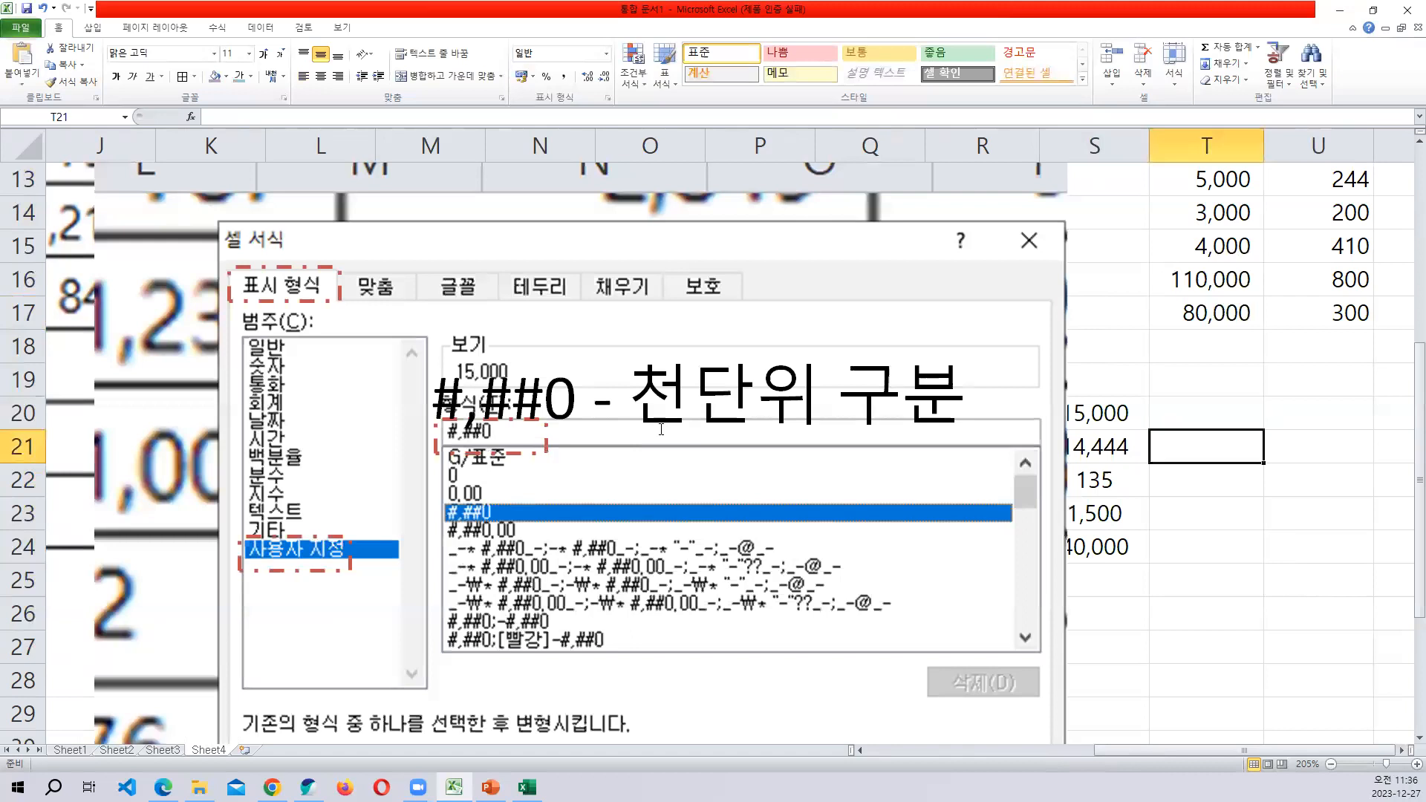
Add the example number 1,0000,0000 a few lines below the 천단위 구분 text in the text box.
{"action": "scroll", "coordinate": [818, 453], "scroll_direction": "down", "scroll_amount": 2}
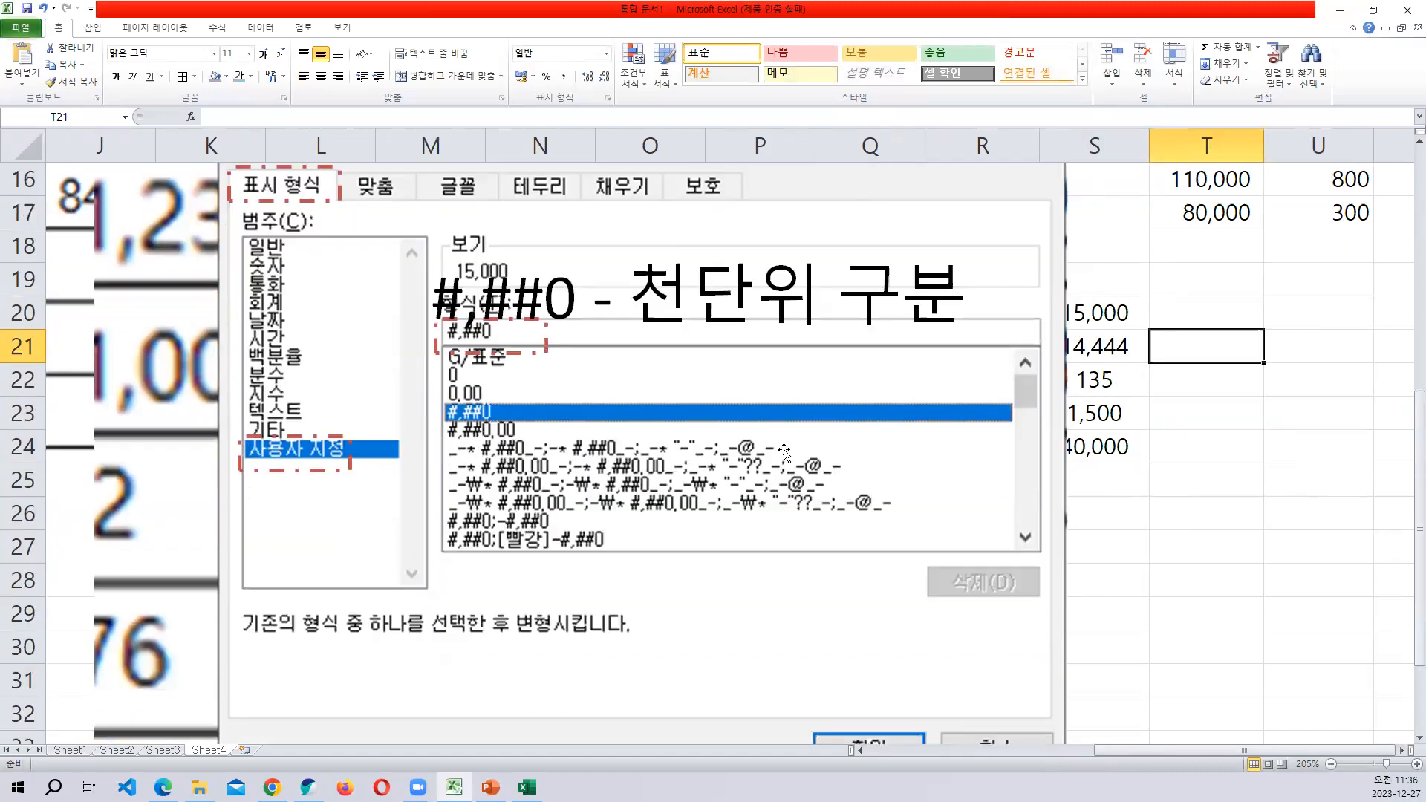
{"action": "scroll", "coordinate": [675, 239], "scroll_direction": "up", "scroll_amount": 1}
{"action": "left_click", "coordinate": [705, 286]}
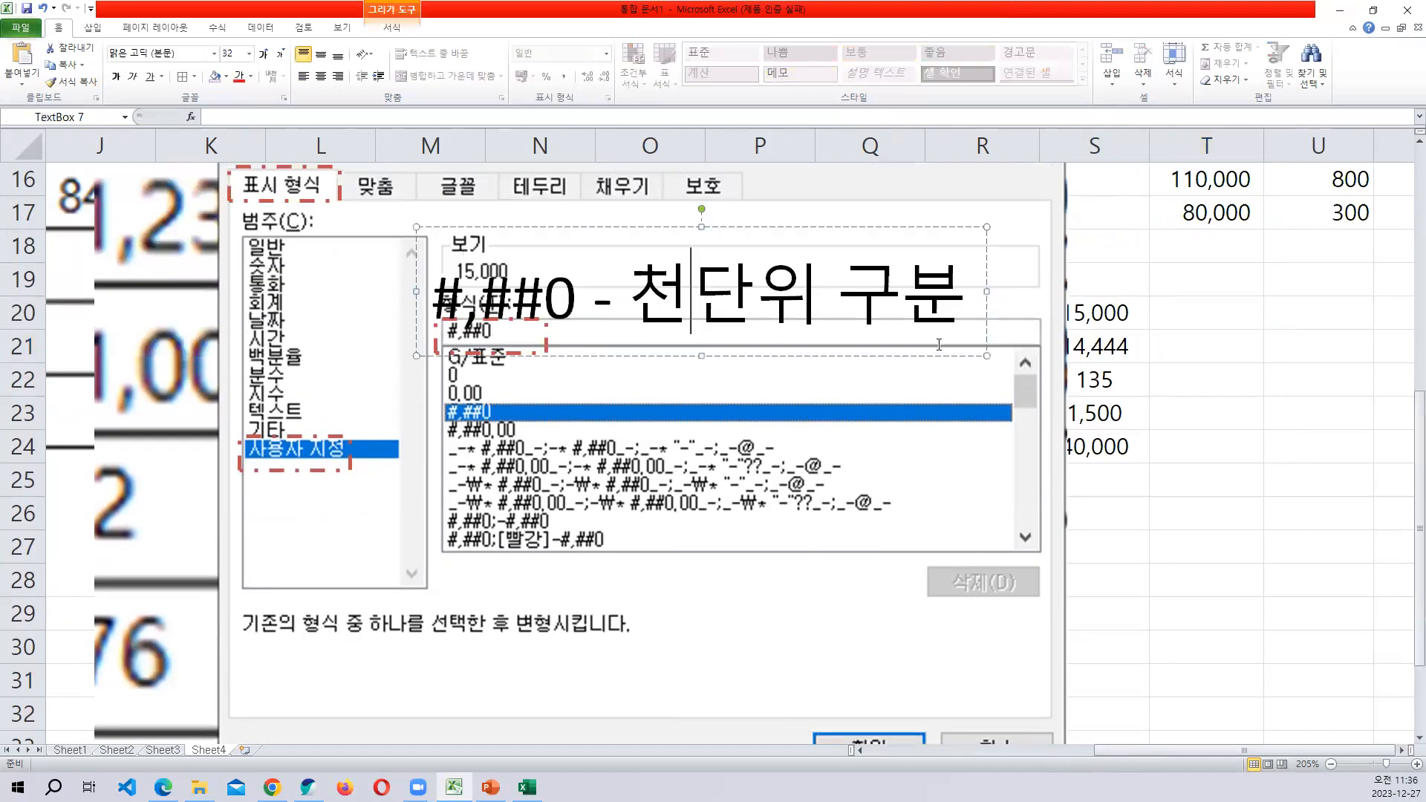
{"action": "left_click", "coordinate": [964, 314]}
{"action": "key", "text": "Return"}
{"action": "key", "text": "Return"}
{"action": "key", "text": "Return"}
{"action": "type", "text": "10"}
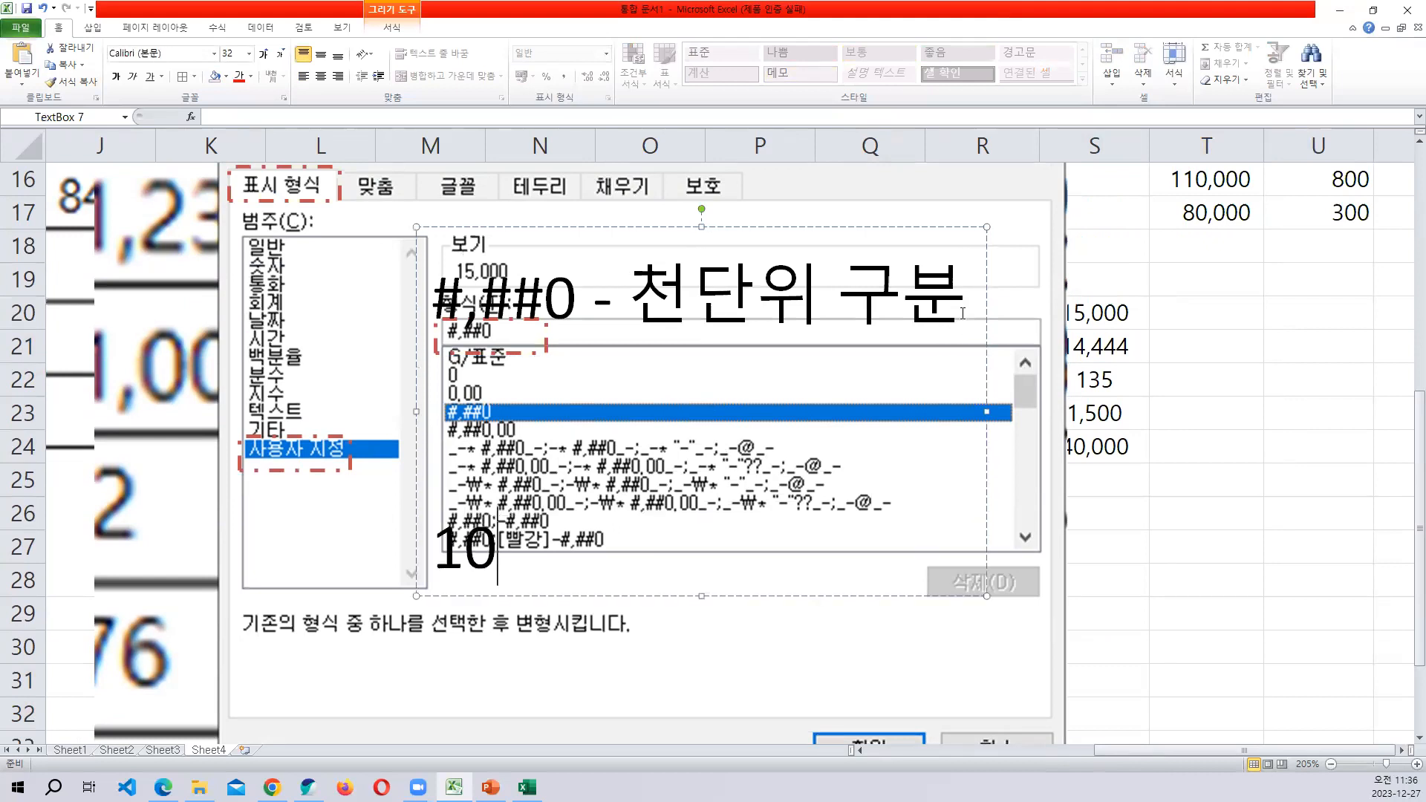
{"action": "key", "text": "BackSpace"}
{"action": "type", "text": ",0000,0000"}
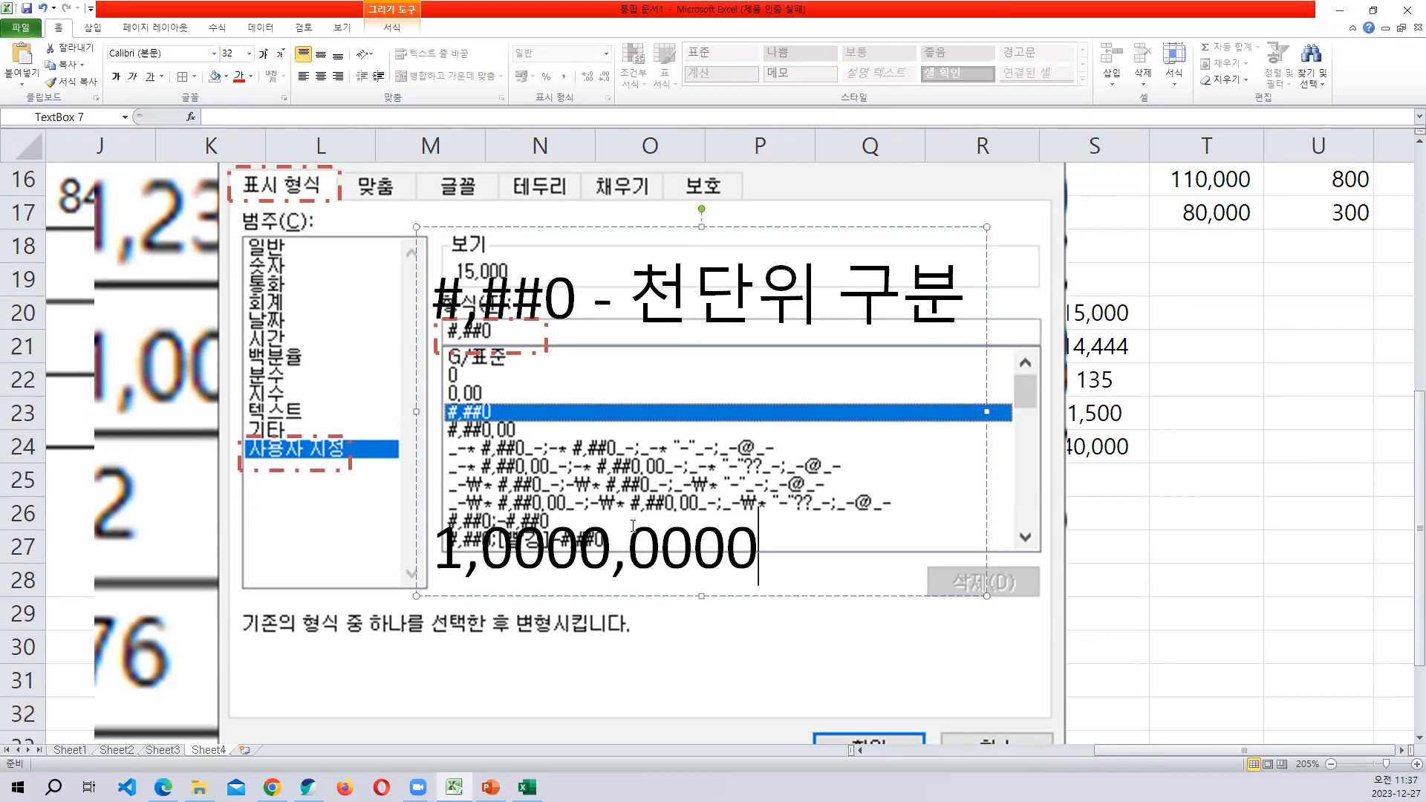
Shorten the example number in the text box to 10,000, with the comma at the thousands position.
{"action": "left_click", "coordinate": [626, 555]}
{"action": "key", "text": "BackSpace"}
{"action": "key", "text": "BackSpace"}
{"action": "key", "text": "BackSpace"}
{"action": "key", "text": "BackSpace"}
{"action": "key", "text": "BackSpace"}
{"action": "key", "text": "BackSpace"}
{"action": "key", "text": "BackSpace"}
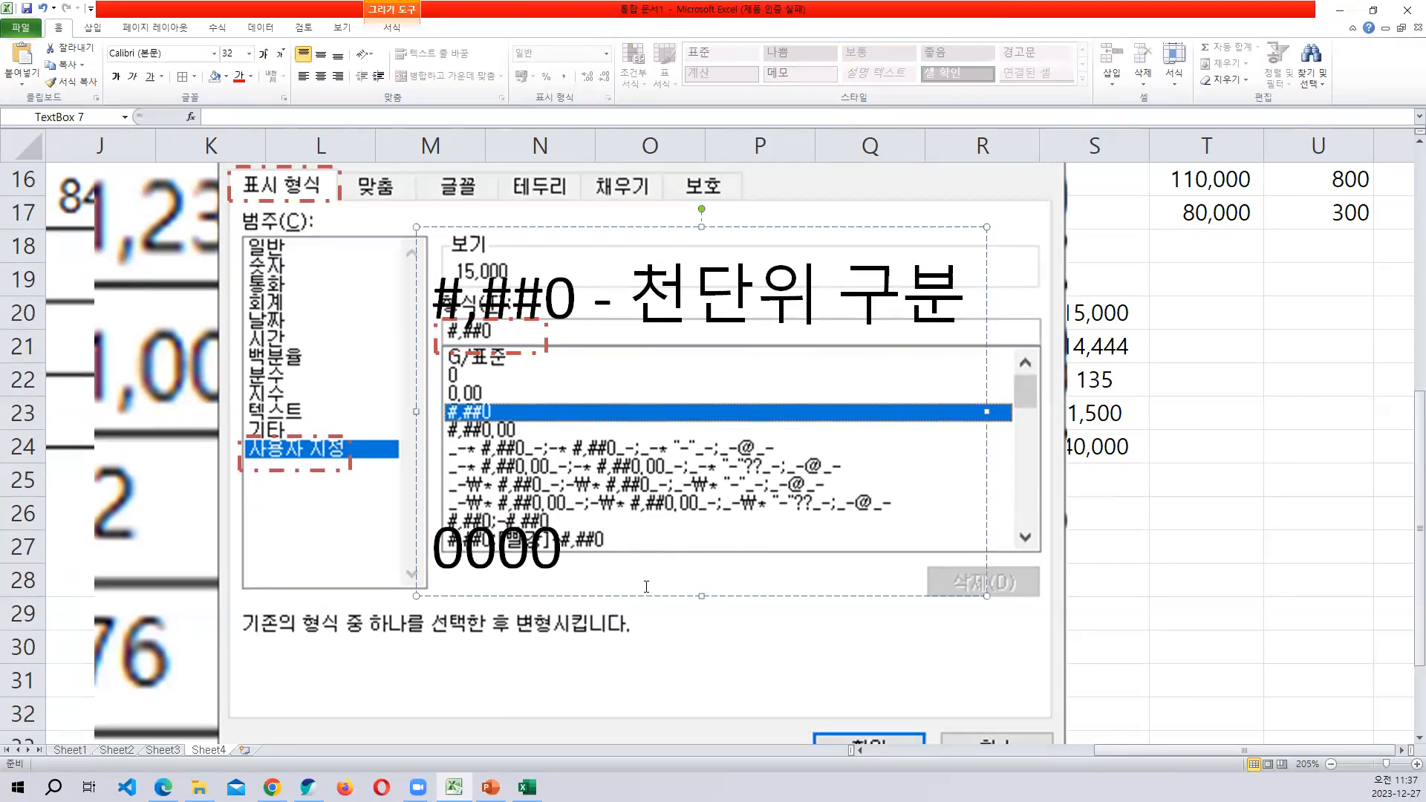
{"action": "type", "text": "1"}
{"action": "key", "text": "Right"}
{"action": "type", "text": ","}
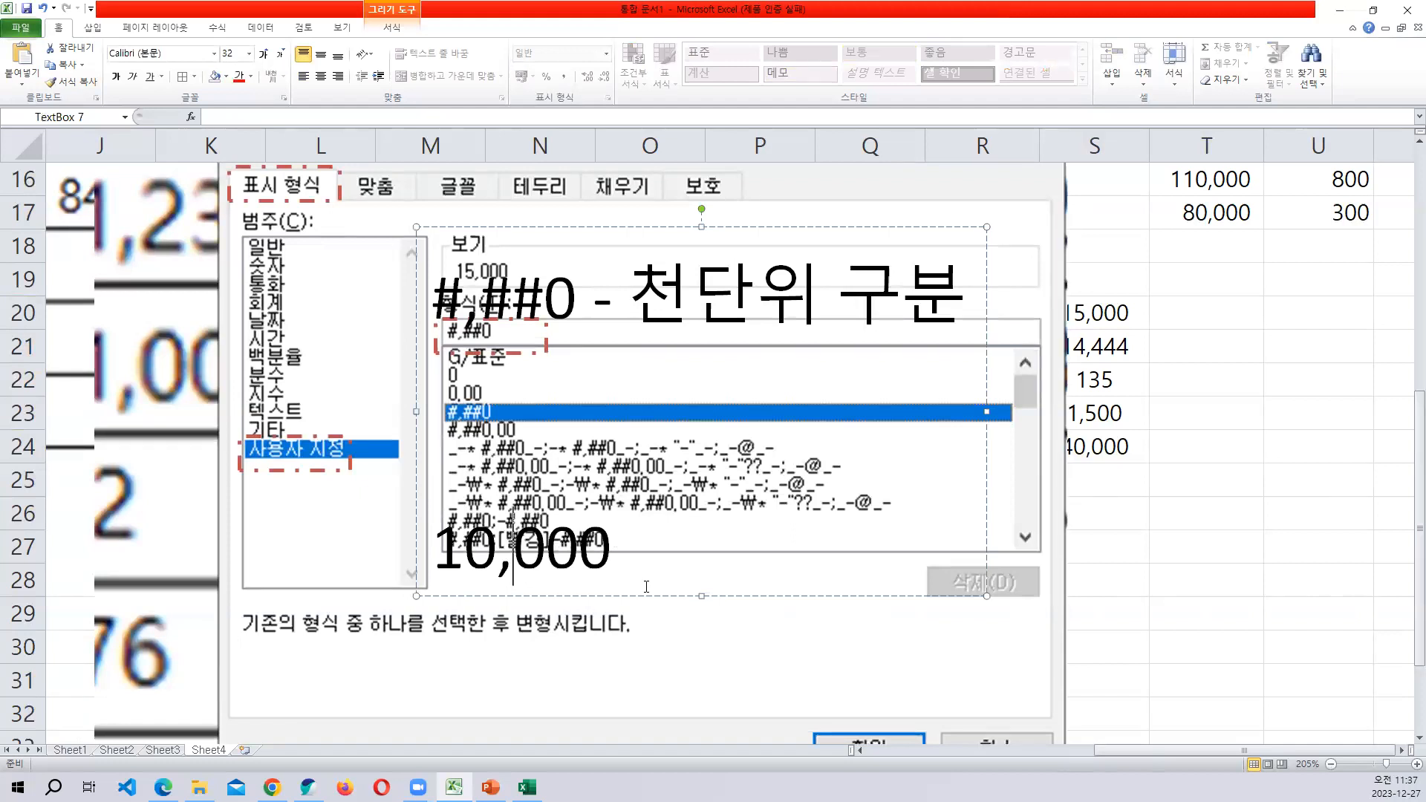
Move the example number's comma to show 1,0000, and put it back to show 10,000.
{"action": "key", "text": "BackSpace"}
{"action": "key", "text": "Left"}
{"action": "type", "text": ","}
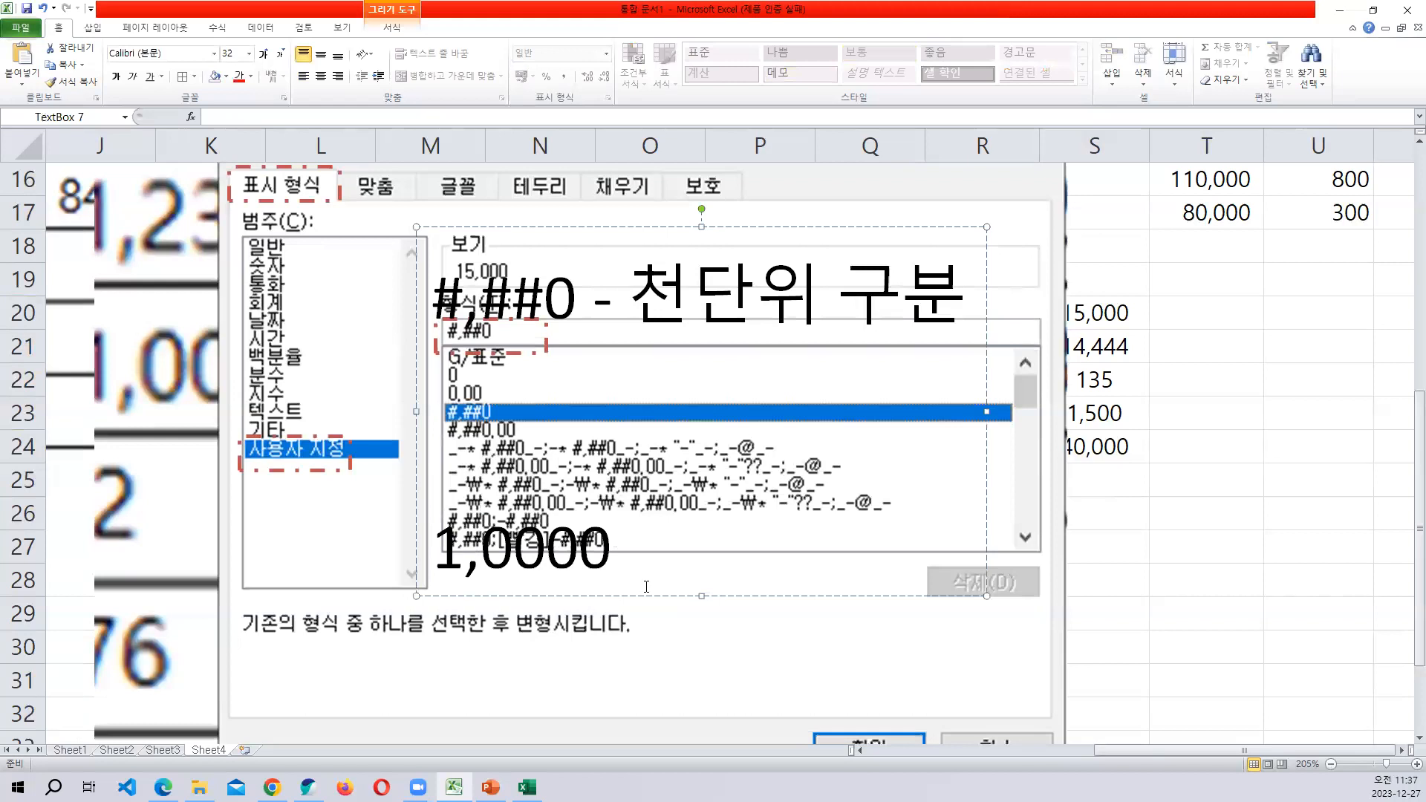
{"action": "key", "text": "BackSpace"}
{"action": "key", "text": "Right"}
{"action": "type", "text": ","}
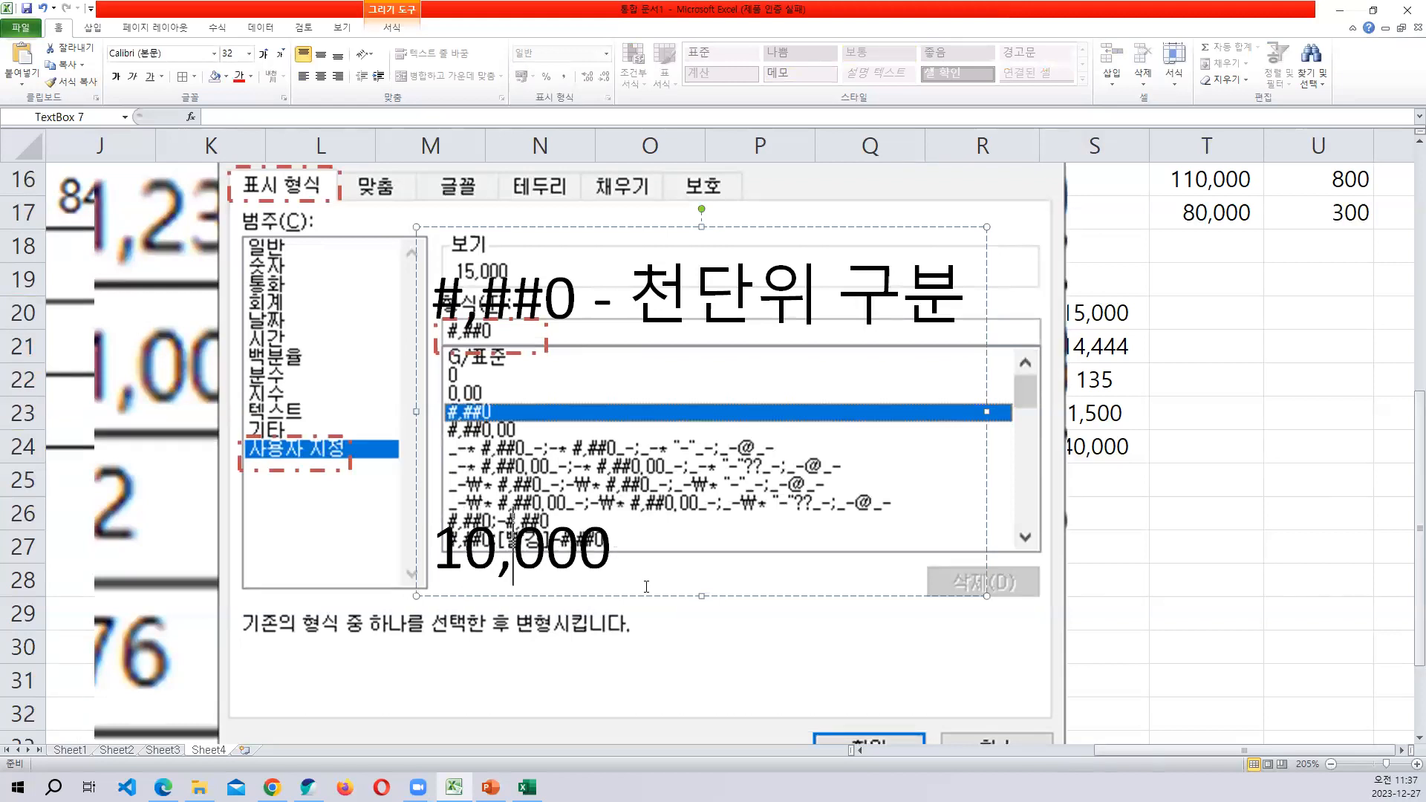
Extend the example number in the text box to 10,000,000, with a comma at each thousands position.
{"action": "key", "text": "Right"}
{"action": "key", "text": "Right"}
{"action": "key", "text": "Right"}
{"action": "type", "text": ",0"}
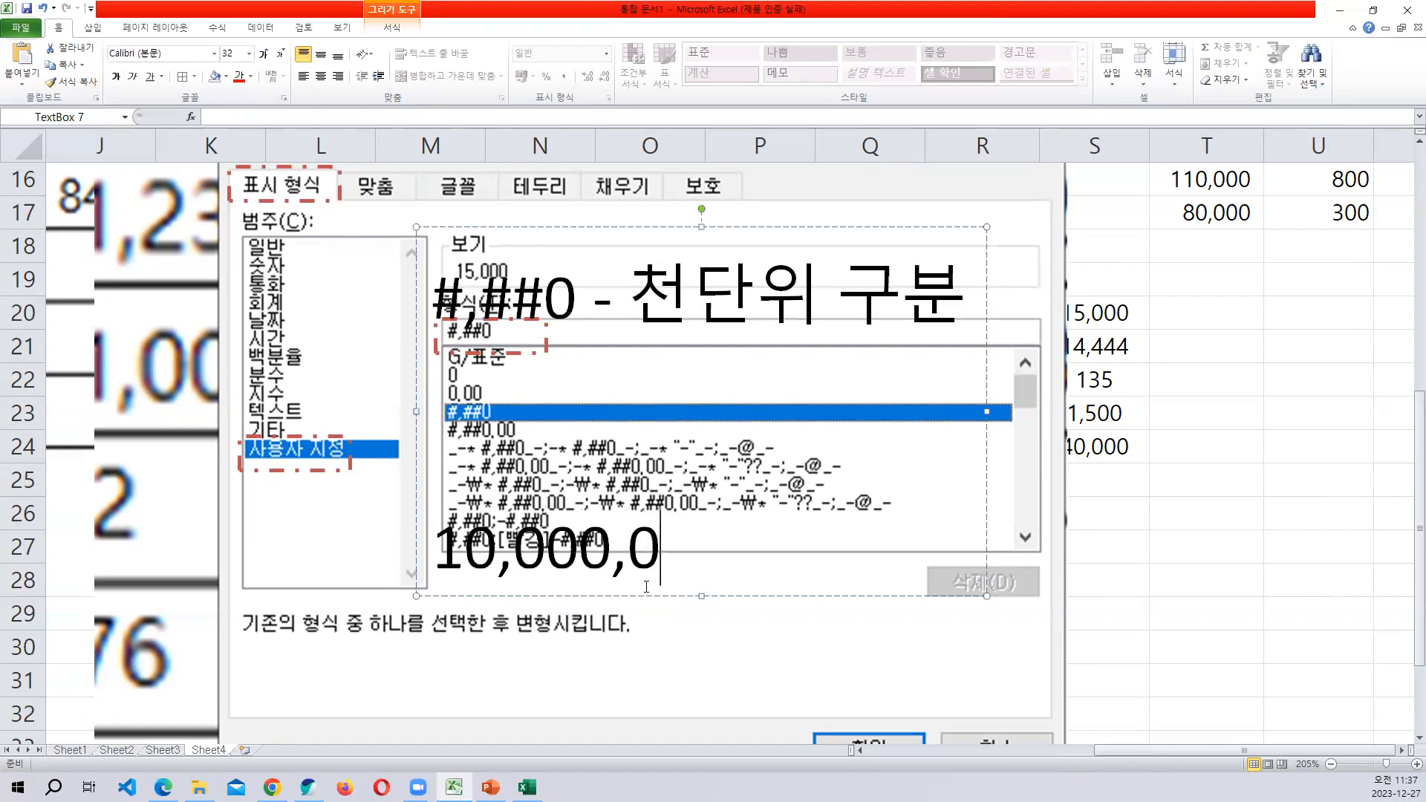
{"action": "type", "text": "00"}
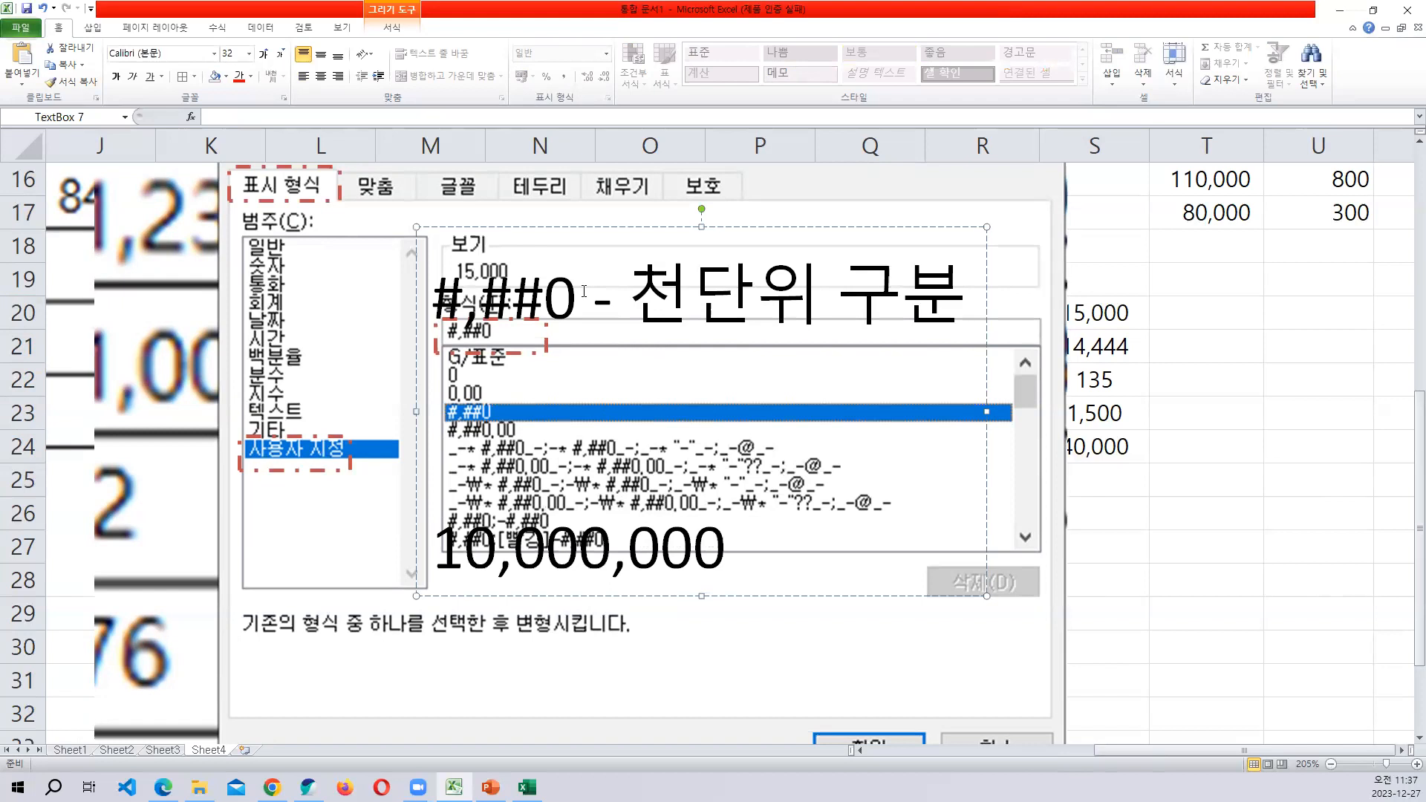
{"action": "left_click", "coordinate": [546, 225]}
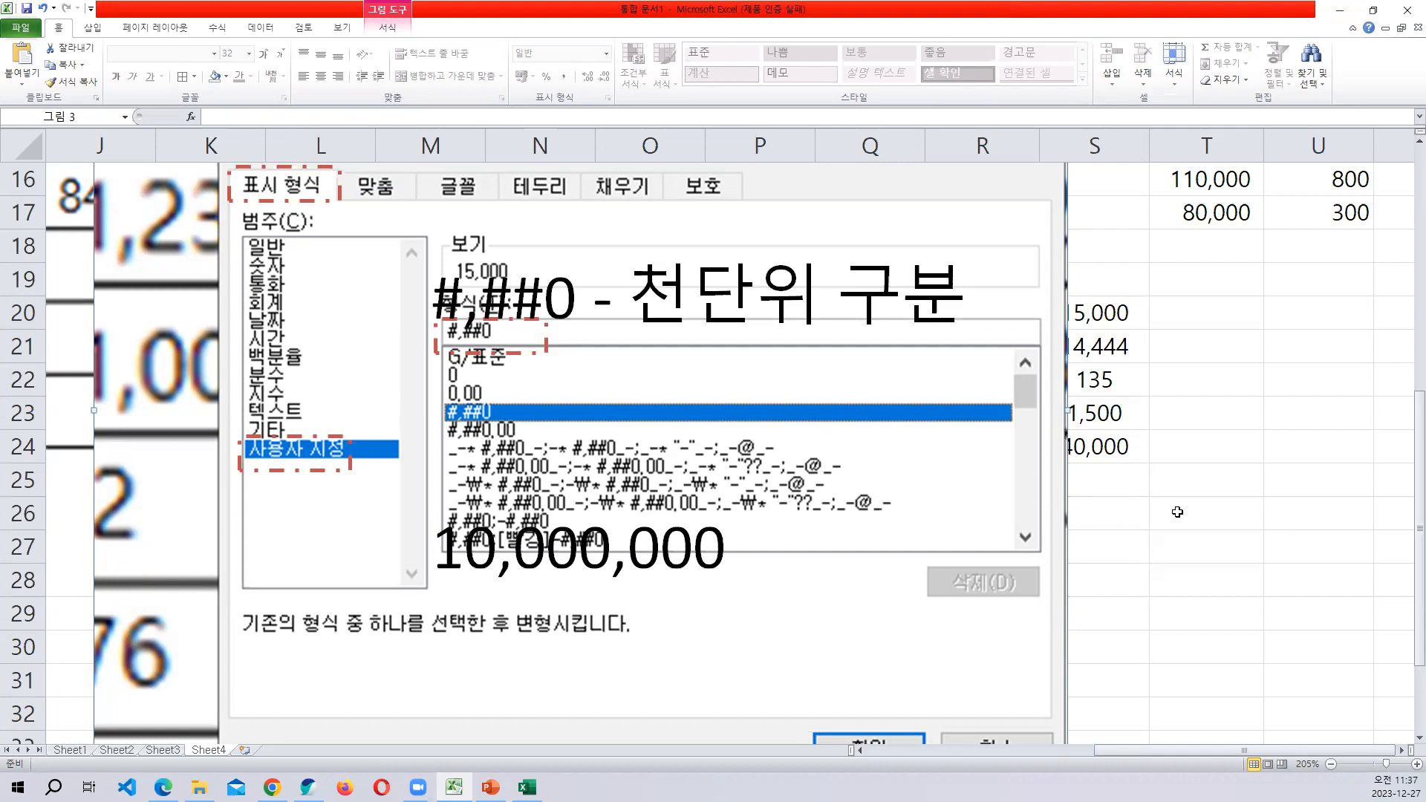
Move the pasted Format Cells image left to uncover the numbers in column S.
{"action": "left_click", "coordinate": [1255, 479]}
{"action": "left_click_drag", "start_coordinate": [941, 203], "coordinate": [759, 198]}
{"action": "left_click", "coordinate": [1227, 379]}
Apply the comma style to cells S20:S24, followed by the won (₩) accounting format.
{"action": "left_click_drag", "start_coordinate": [1094, 312], "coordinate": [1097, 430]}
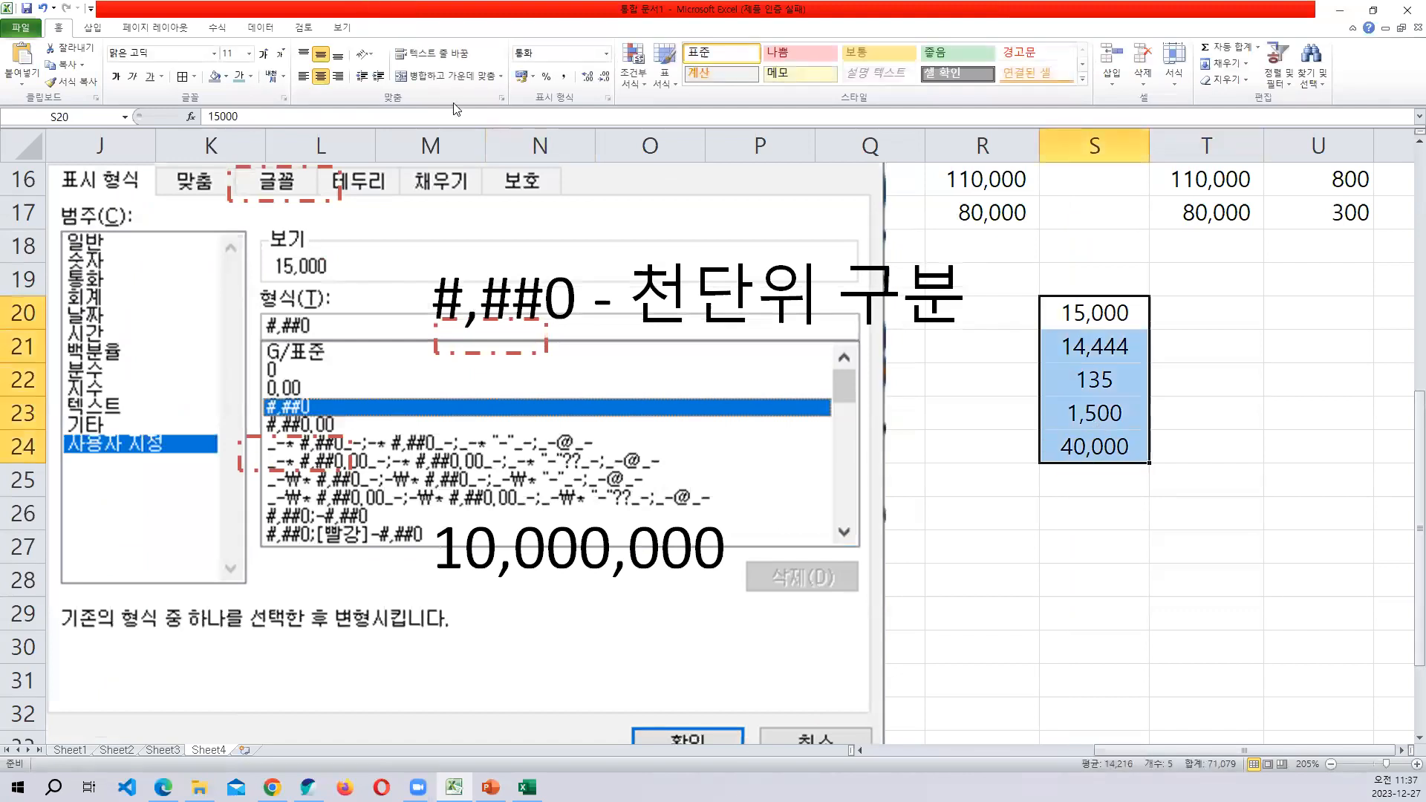
{"action": "left_click", "coordinate": [565, 77]}
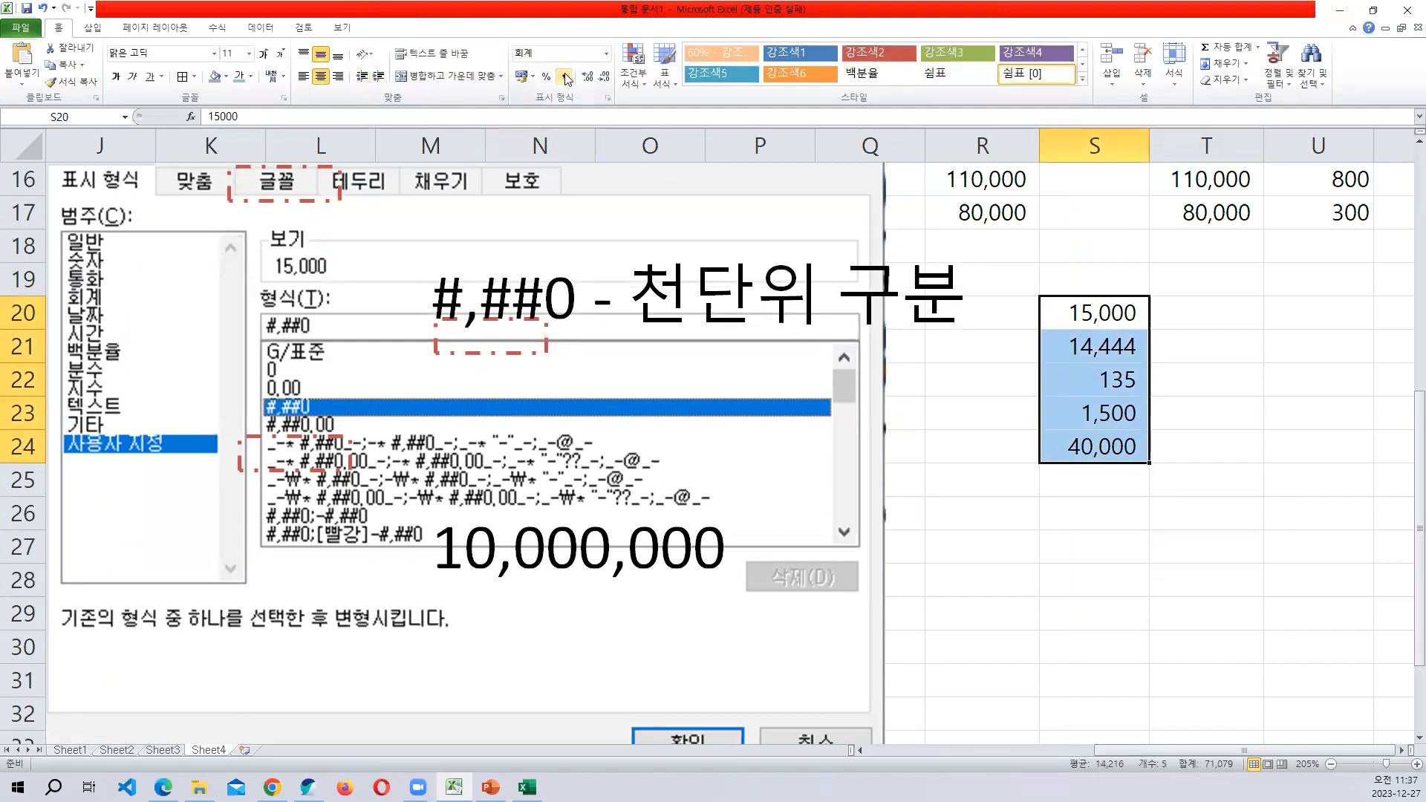
{"action": "left_click", "coordinate": [519, 77]}
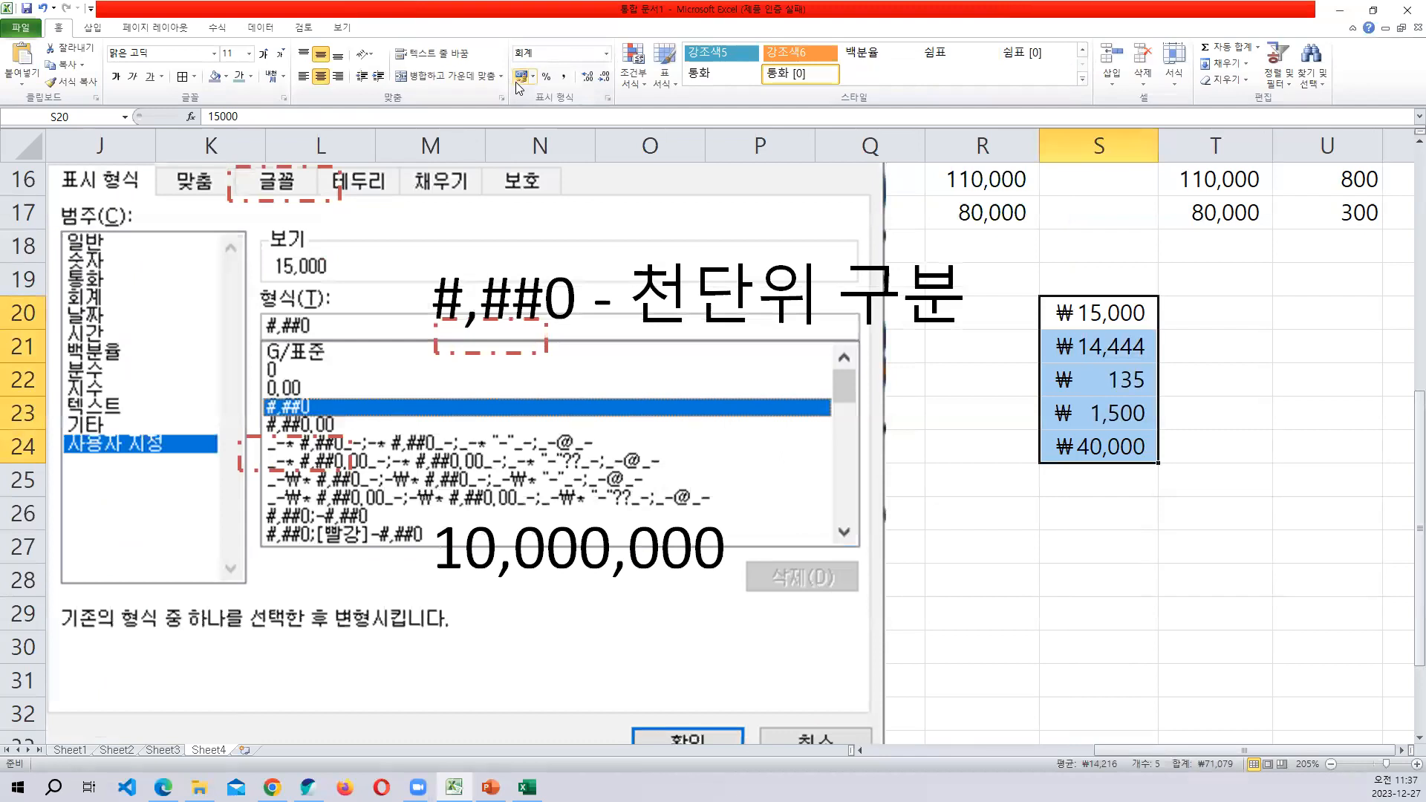